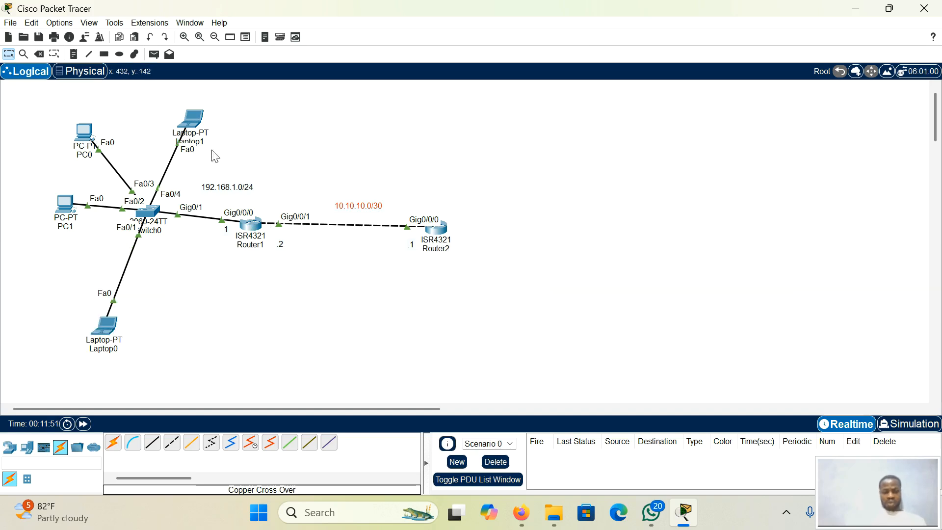
Step: Open Router2's command line and display its DHCP configuration with "show run | section dhcp"
{"action": "mouse_move", "coordinate": [183, 118]}
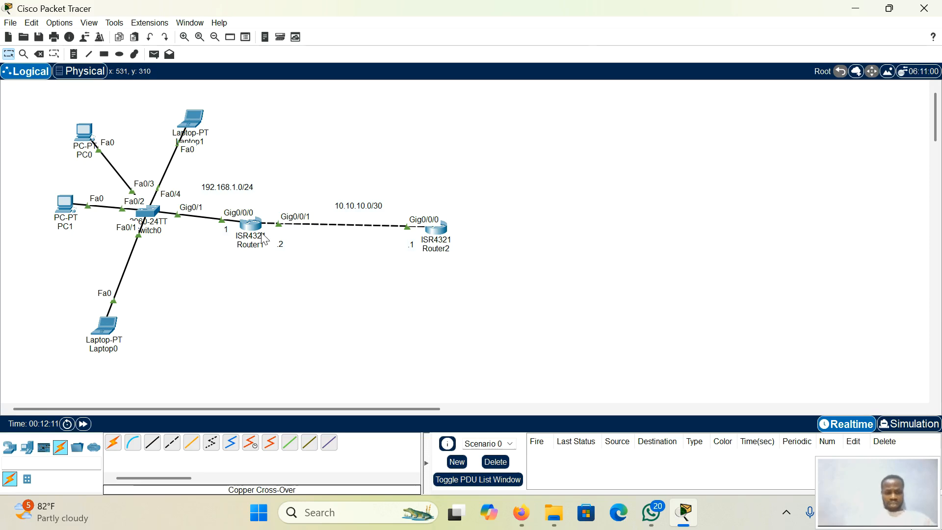
{"action": "mouse_move", "coordinate": [263, 239]}
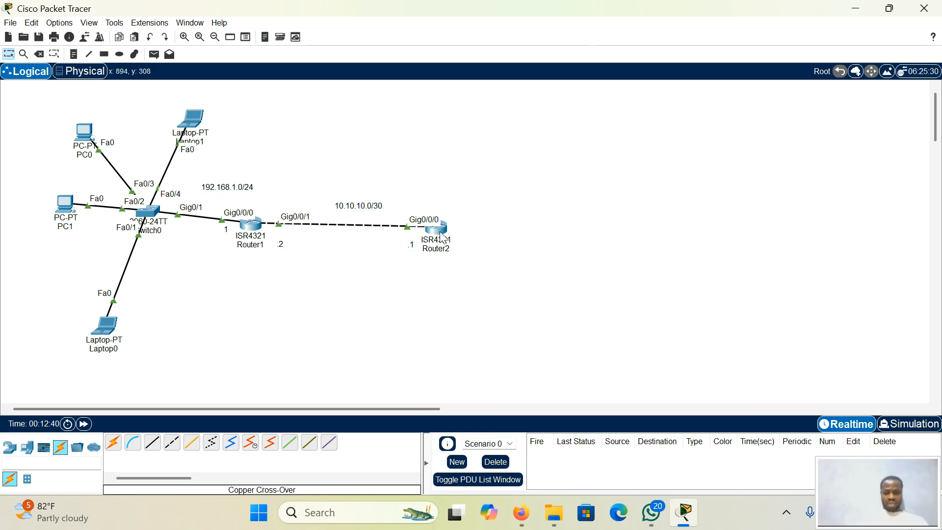
{"action": "mouse_move", "coordinate": [422, 247]}
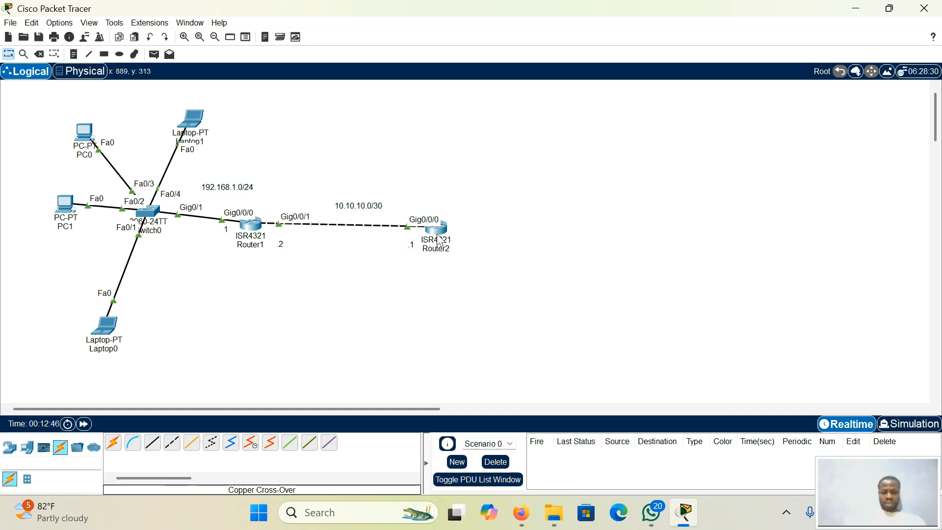
{"action": "mouse_move", "coordinate": [448, 233]}
{"action": "left_click", "coordinate": [444, 234]}
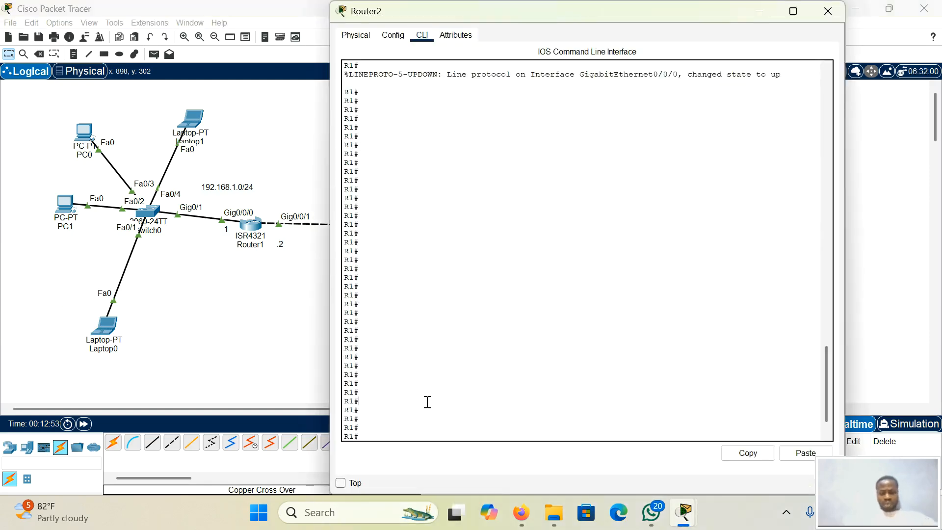
{"action": "key", "text": "Return"}
{"action": "key", "text": "Return"}
{"action": "key", "text": "Return"}
{"action": "type", "text": "show run"}
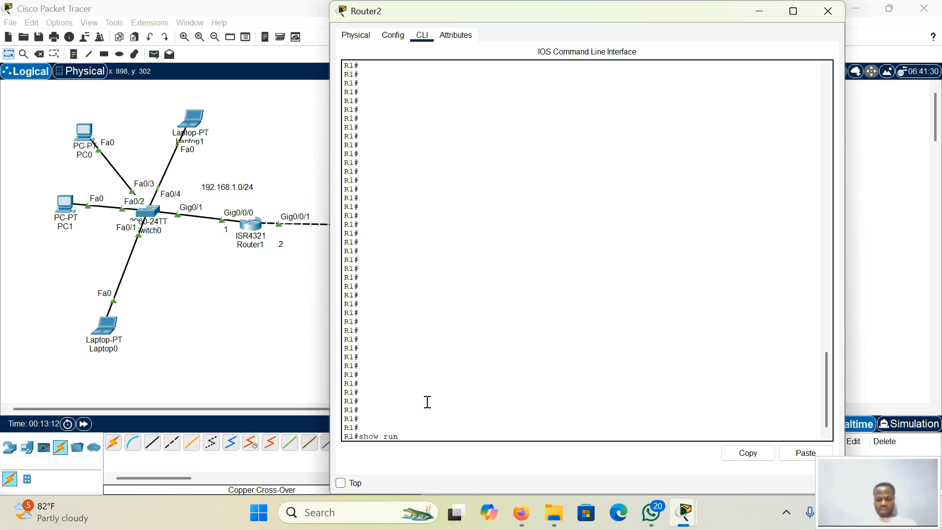
{"action": "type", "text": " | se"}
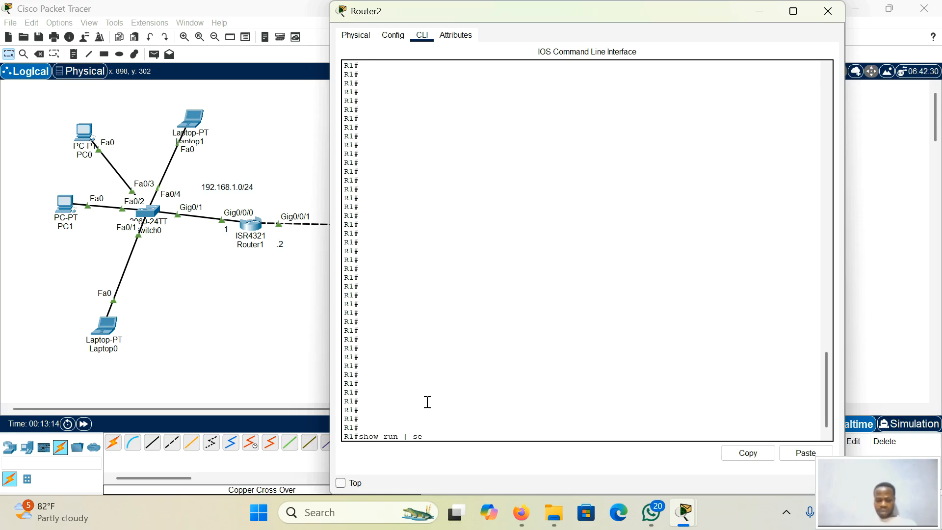
{"action": "type", "text": "ction dhcp"}
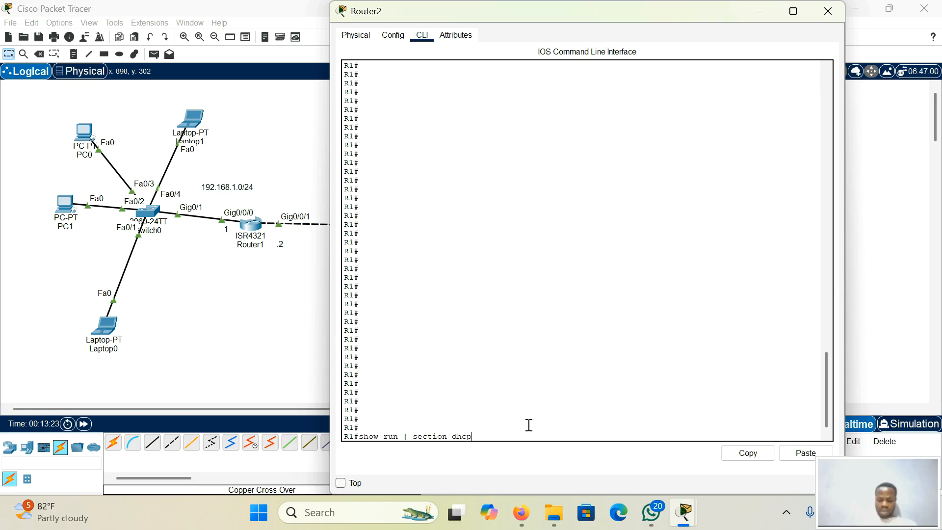
{"action": "key", "text": "Return"}
{"action": "key", "text": "Return"}
{"action": "key", "text": "Return"}
{"action": "key", "text": "Return"}
{"action": "key", "text": "Return"}
{"action": "key", "text": "Return"}
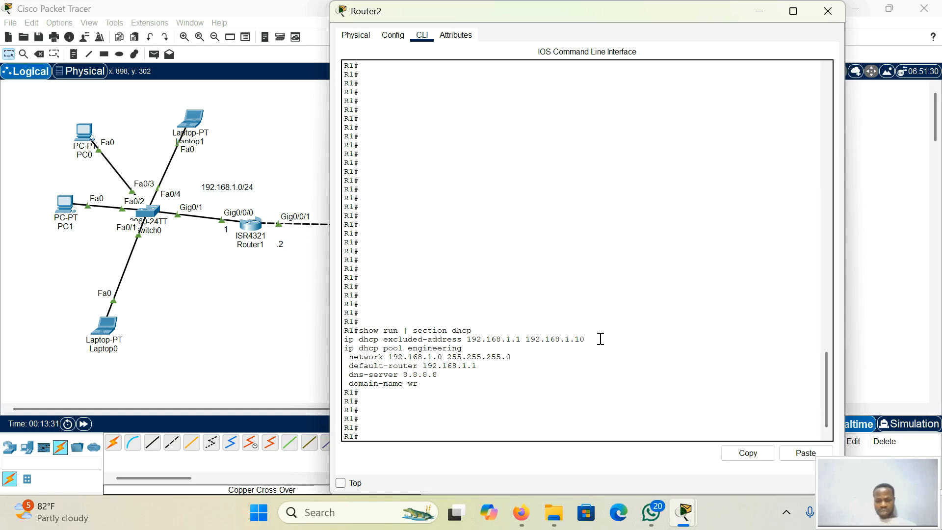
Step: Examine the excluded addresses, pool name, network, default router and DNS server in Router2's DHCP configuration
{"action": "left_click_drag", "start_coordinate": [600, 339], "coordinate": [457, 342]}
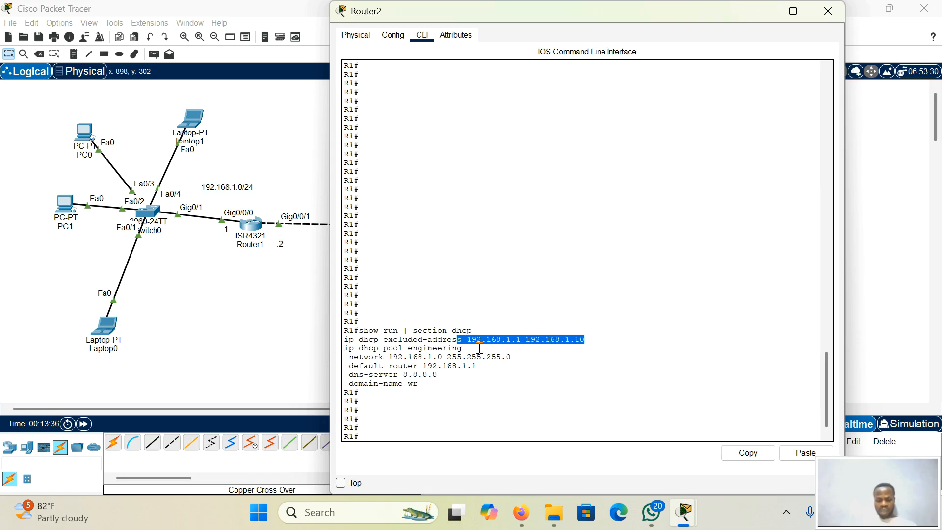
{"action": "left_click_drag", "start_coordinate": [478, 351], "coordinate": [410, 352]}
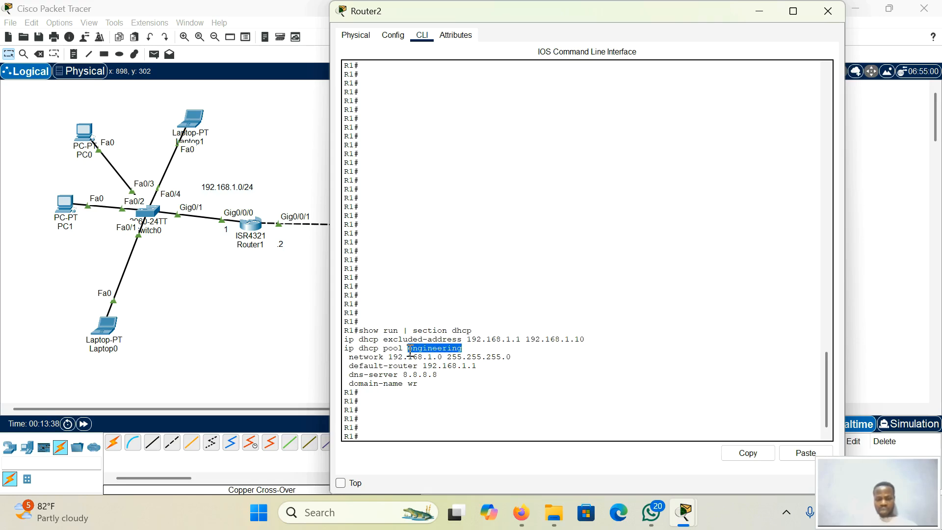
{"action": "left_click", "coordinate": [518, 361]}
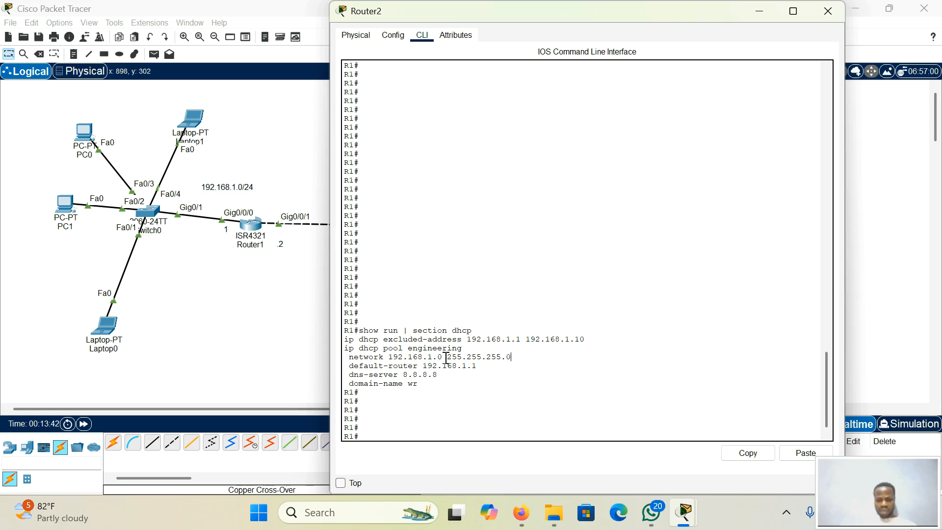
{"action": "left_click_drag", "start_coordinate": [445, 357], "coordinate": [385, 351]}
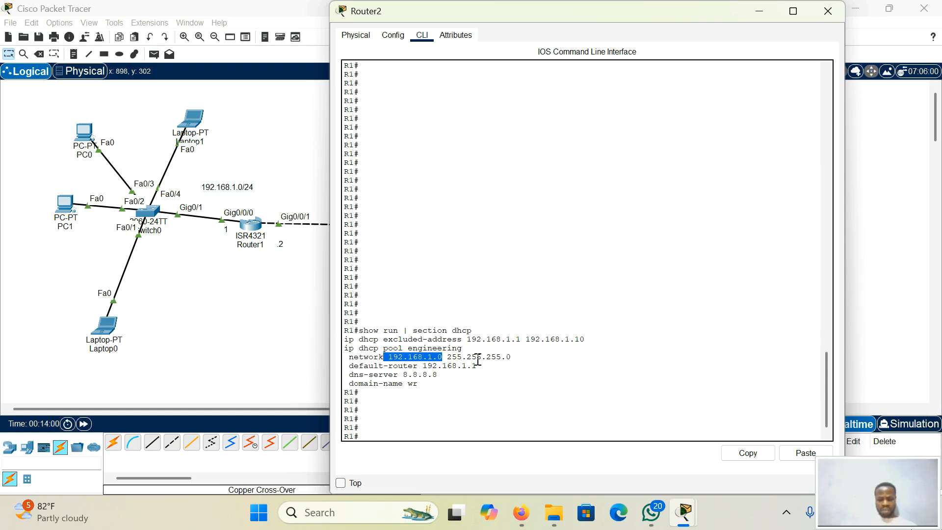
{"action": "left_click_drag", "start_coordinate": [477, 366], "coordinate": [413, 365]}
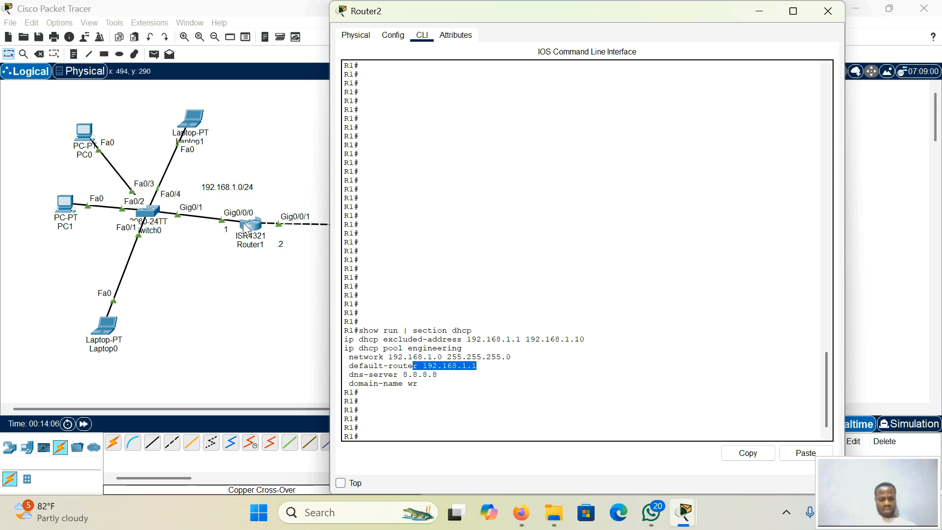
{"action": "left_click", "coordinate": [443, 378]}
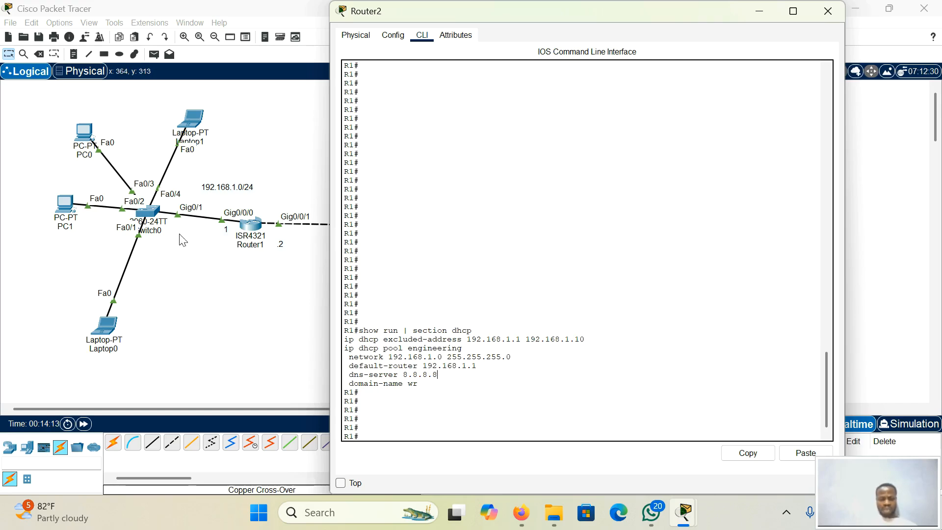
Step: Open Router1's command line, run "show ip int br" and check the address of GigabitEthernet0/0/1
{"action": "left_click", "coordinate": [244, 230]}
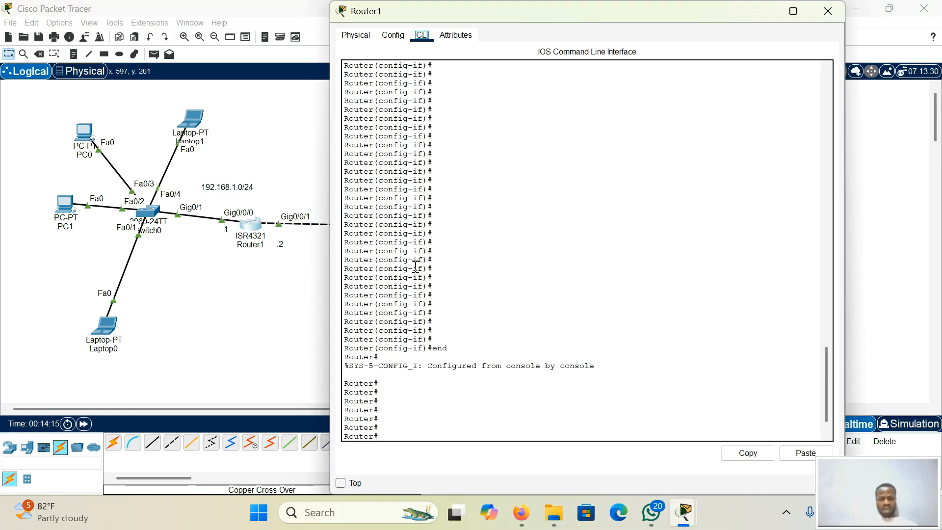
{"action": "left_click", "coordinate": [401, 428]}
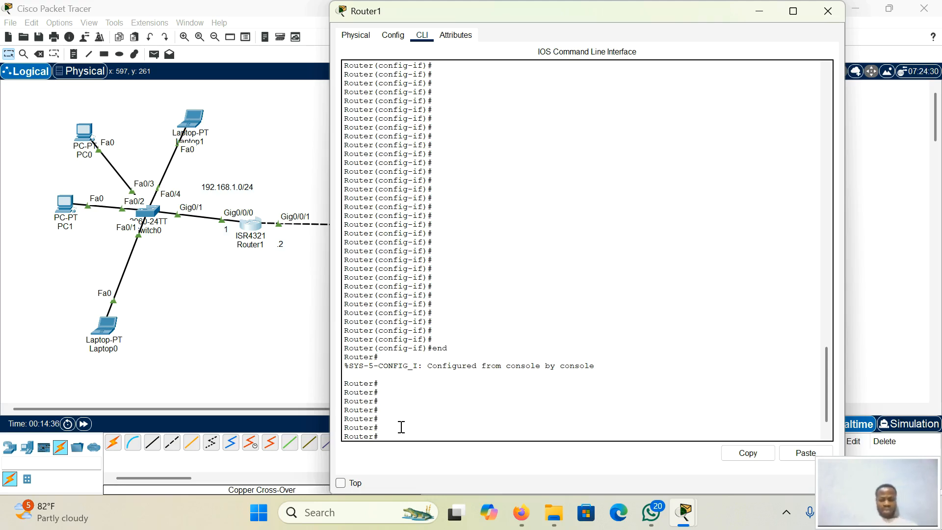
{"action": "left_click", "coordinate": [279, 319]}
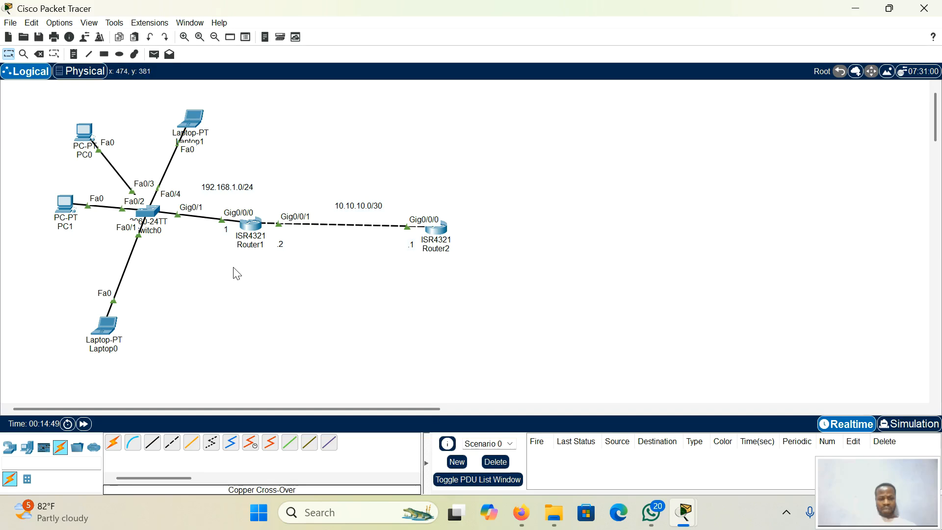
{"action": "left_click", "coordinate": [250, 224]}
{"action": "key", "text": "Return"}
{"action": "key", "text": "Return"}
{"action": "key", "text": "Return"}
{"action": "type", "text": "show ip int br"}
{"action": "key", "text": "Return"}
{"action": "key", "text": "Return"}
{"action": "key", "text": "Return"}
{"action": "key", "text": "Return"}
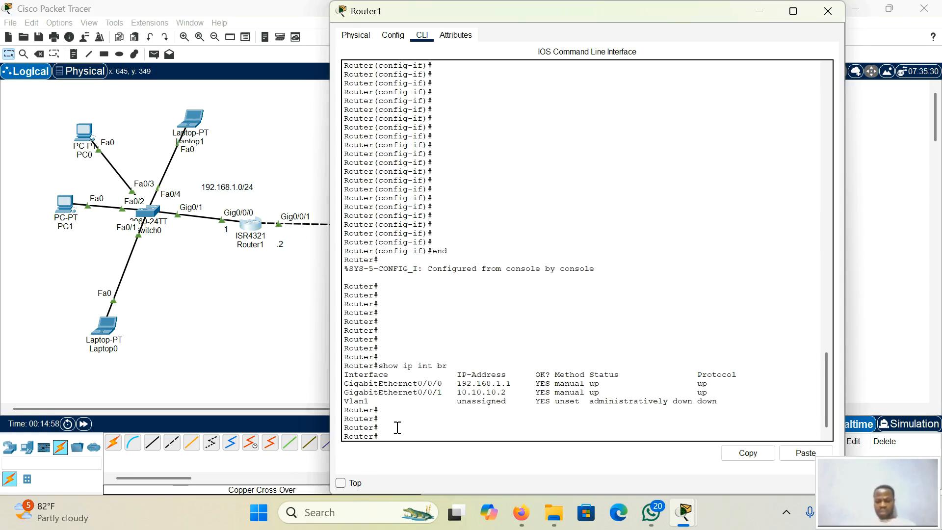
{"action": "left_click_drag", "start_coordinate": [512, 392], "coordinate": [450, 396]}
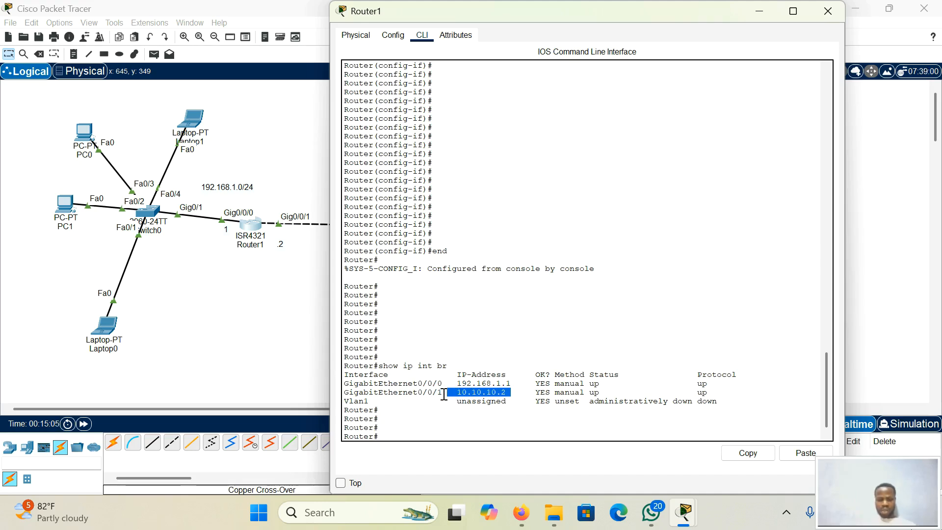
{"action": "left_click", "coordinate": [444, 394]}
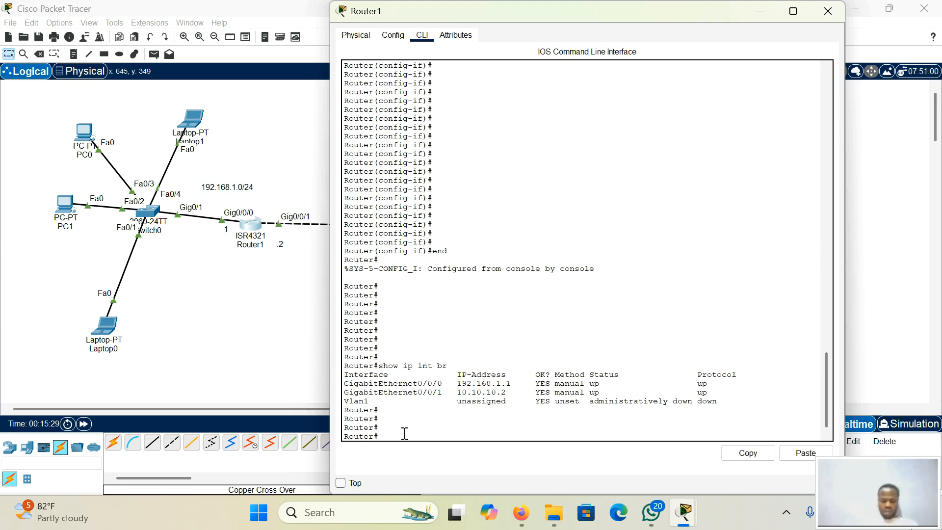
Step: Enter global configuration mode on Router1 with "conf"
{"action": "type", "text": "f"}
{"action": "key", "text": "Return"}
{"action": "key", "text": "Return"}
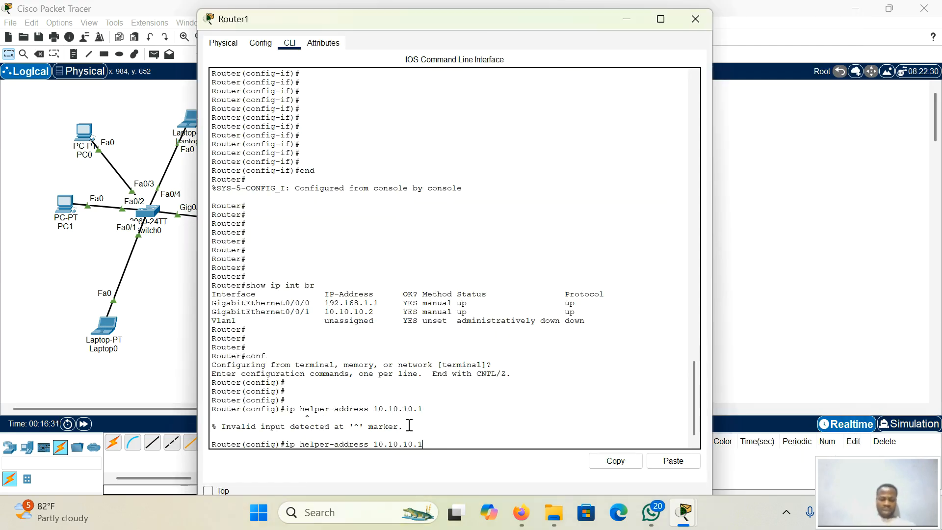
Step: Clear the pending "ip helper-address 10.10.10.1" command from Router1's global configuration prompt
{"action": "key", "text": "BackSpace"}
{"action": "key", "text": "BackSpace"}
{"action": "key", "text": "BackSpace"}
{"action": "key", "text": "BackSpace"}
{"action": "key", "text": "BackSpace"}
{"action": "key", "text": "BackSpace"}
{"action": "key", "text": "BackSpace"}
{"action": "key", "text": "BackSpace"}
{"action": "key", "text": "BackSpace"}
{"action": "key", "text": "BackSpace"}
{"action": "key", "text": "BackSpace"}
{"action": "key", "text": "BackSpace"}
{"action": "key", "text": "BackSpace"}
{"action": "key", "text": "BackSpace"}
{"action": "key", "text": "BackSpace"}
{"action": "key", "text": "BackSpace"}
{"action": "key", "text": "BackSpace"}
{"action": "key", "text": "BackSpace"}
{"action": "key", "text": "BackSpace"}
{"action": "key", "text": "BackSpace"}
{"action": "key", "text": "BackSpace"}
{"action": "key", "text": "BackSpace"}
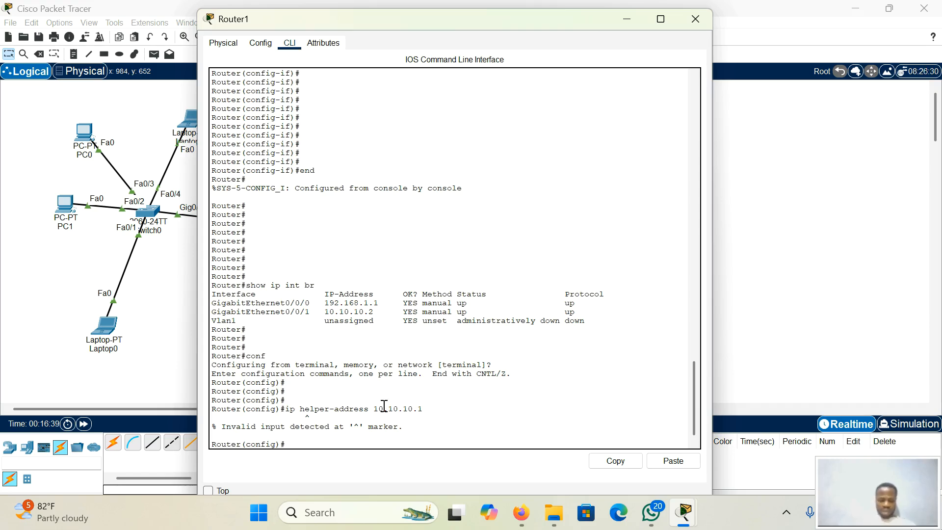
{"action": "key", "text": "Return"}
{"action": "key", "text": "Return"}
{"action": "key", "text": "Return"}
{"action": "key", "text": "Return"}
{"action": "key", "text": "Return"}
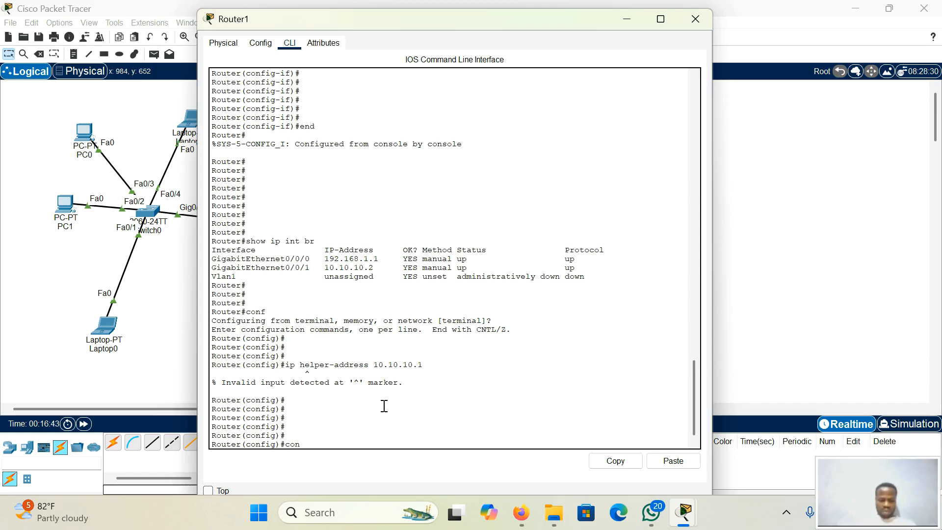
Step: Enter interface configuration mode for Router1's LAN-facing port with "interface g0/0/0"
{"action": "type", "text": "int"}
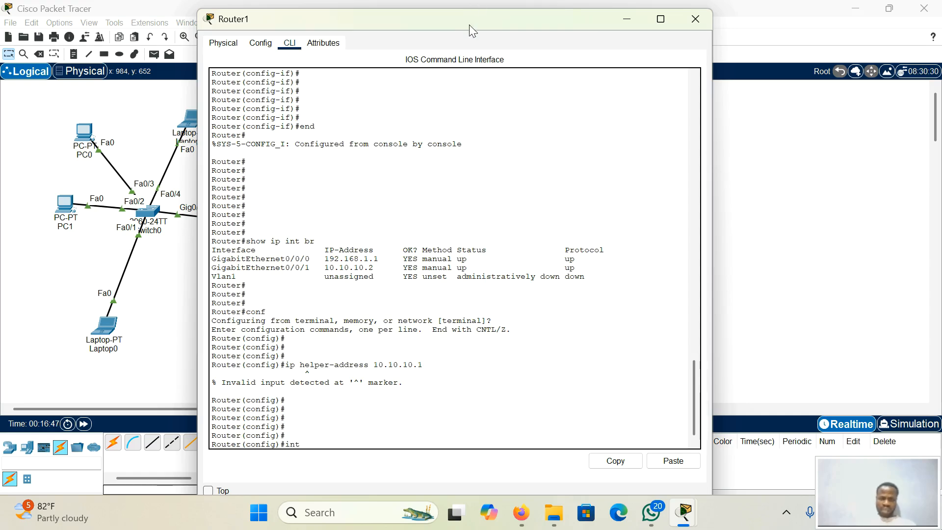
{"action": "left_click_drag", "start_coordinate": [468, 24], "coordinate": [588, 16]}
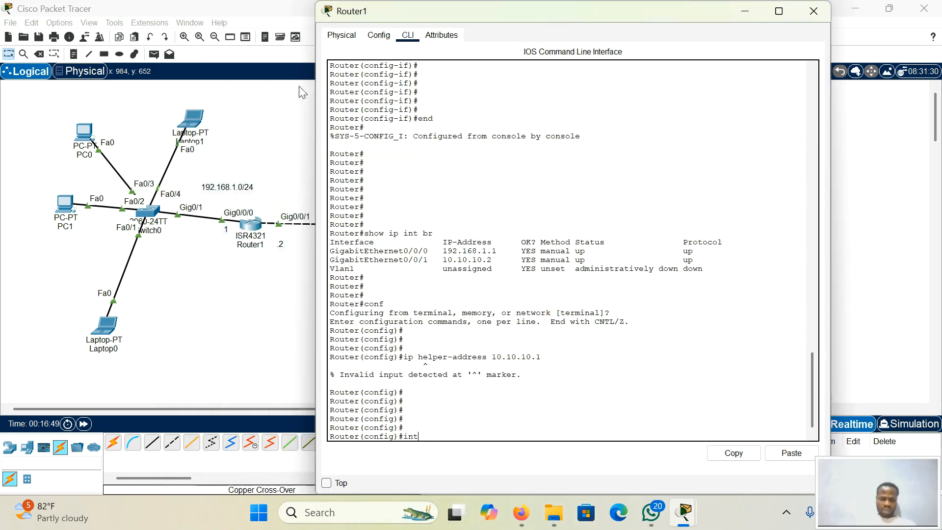
{"action": "left_click", "coordinate": [219, 205]}
{"action": "left_click_drag", "start_coordinate": [215, 200], "coordinate": [256, 226]}
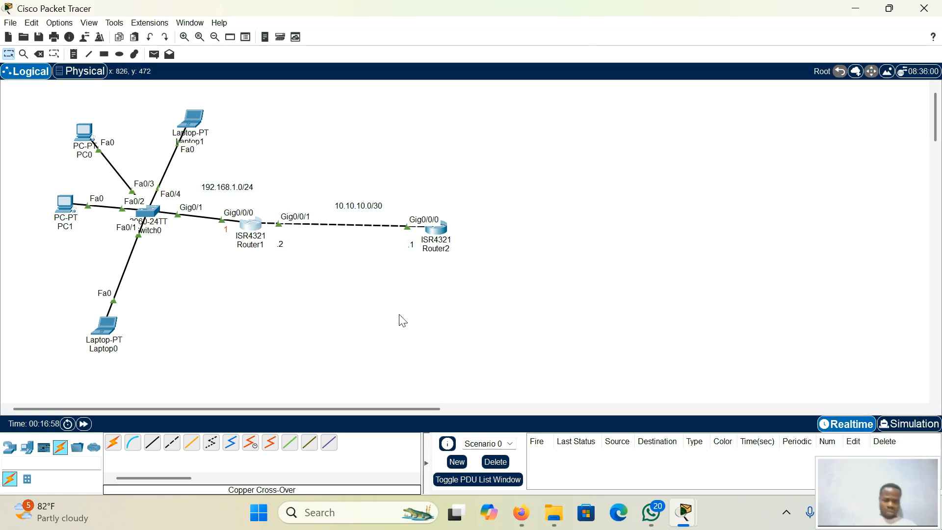
{"action": "left_click", "coordinate": [256, 235]}
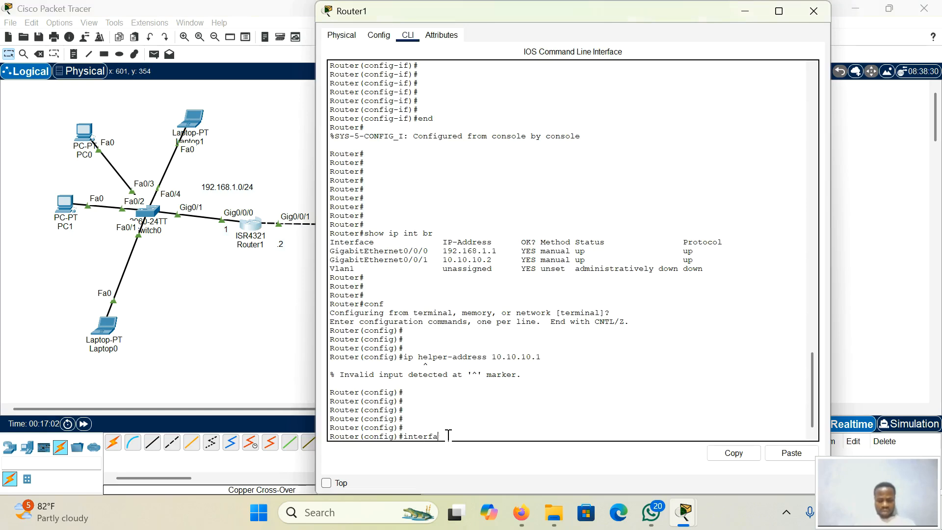
{"action": "type", "text": "g0/0/0"}
{"action": "key", "text": "Return"}
{"action": "key", "text": "Return"}
{"action": "key", "text": "Return"}
{"action": "key", "text": "Return"}
{"action": "key", "text": "Return"}
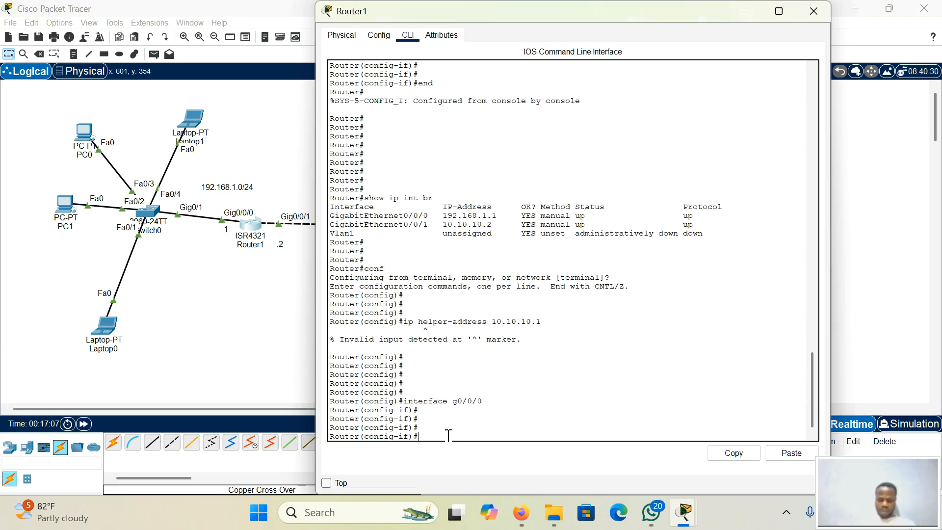
Step: Set the DHCP relay target on Router1's g0/0/0 interface with "ip helper-address 10.10.10.1"
{"action": "type", "text": "ip helper-address"}
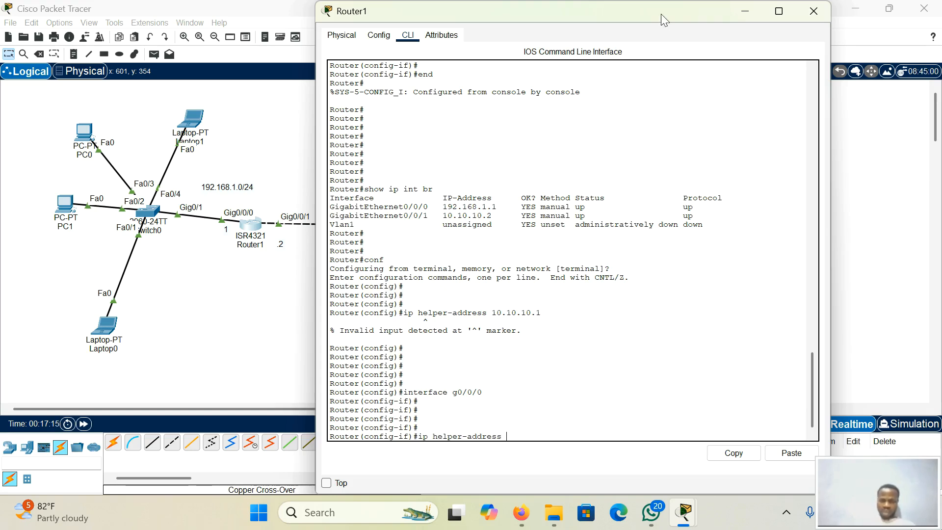
{"action": "left_click_drag", "start_coordinate": [660, 14], "coordinate": [384, 290]}
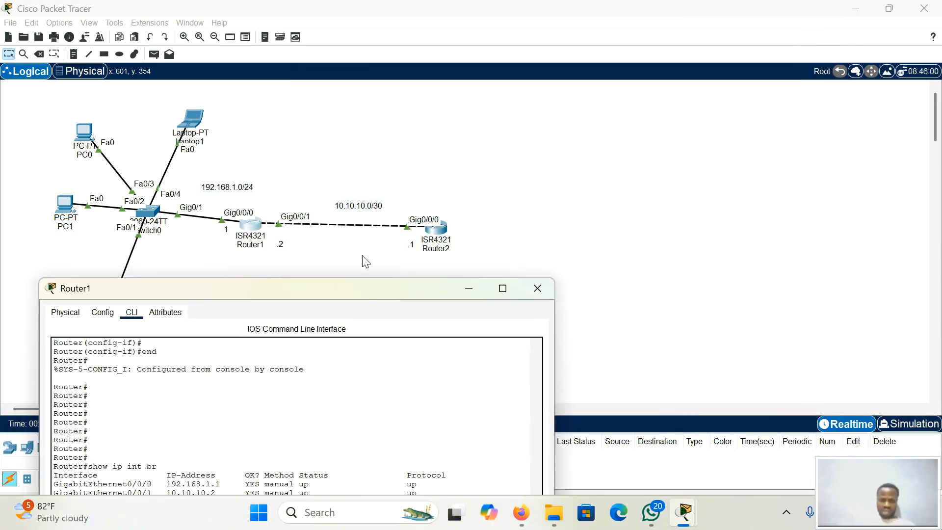
{"action": "left_click_drag", "start_coordinate": [386, 206], "coordinate": [436, 266]}
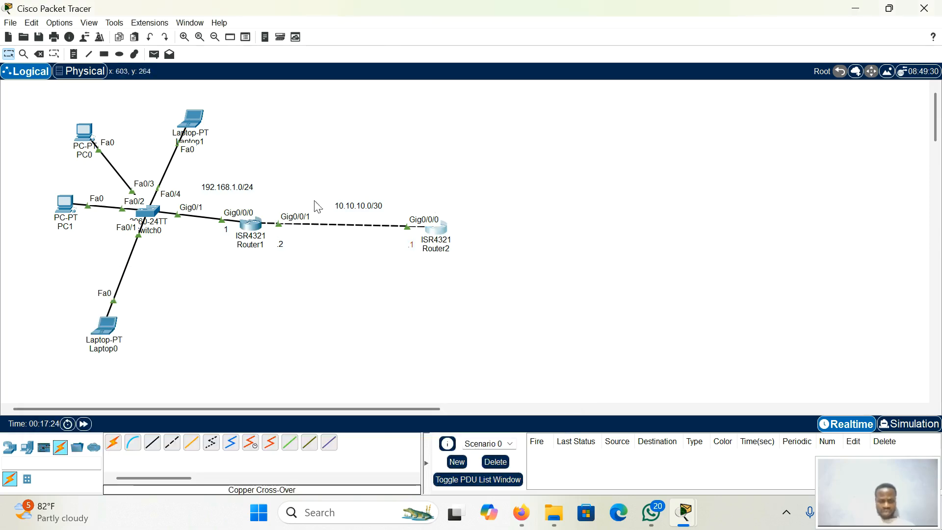
{"action": "left_click", "coordinate": [413, 247]}
{"action": "left_click", "coordinate": [384, 249]}
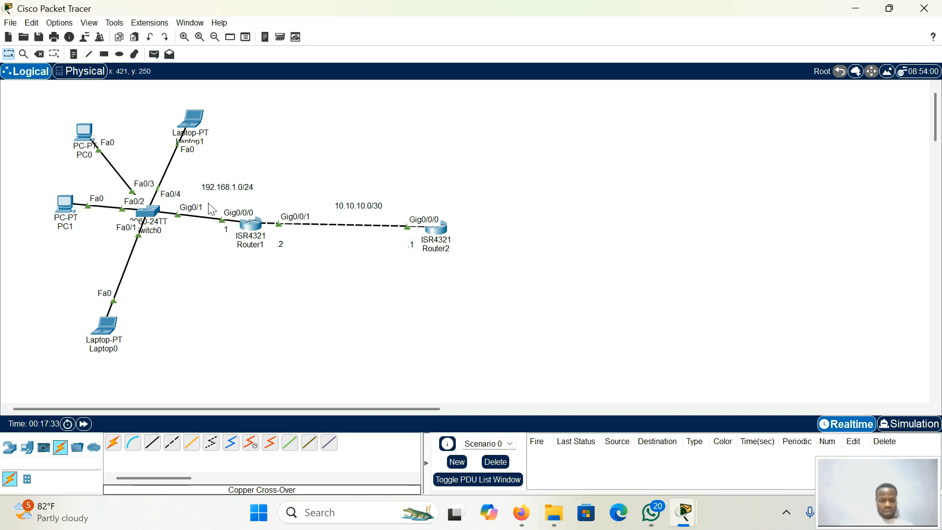
{"action": "left_click", "coordinate": [254, 229]}
{"action": "left_click_drag", "start_coordinate": [415, 288], "coordinate": [490, 3]}
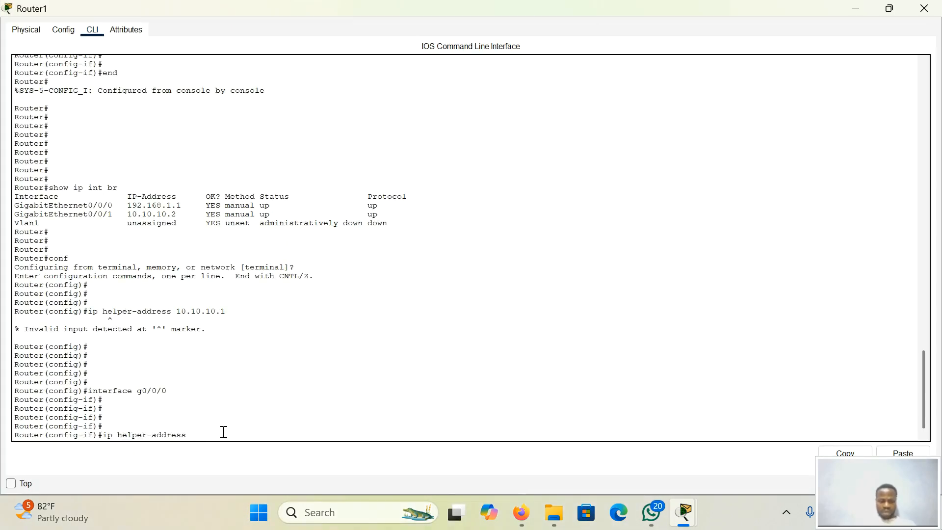
{"action": "type", "text": "10.10."}
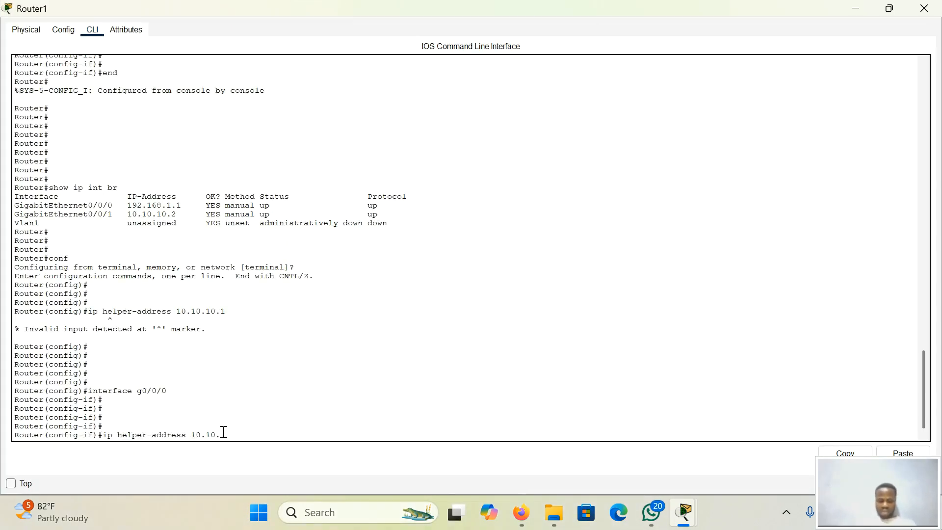
{"action": "type", "text": "10.1"}
{"action": "key", "text": "Return"}
{"action": "key", "text": "Return"}
{"action": "key", "text": "Return"}
{"action": "key", "text": "Return"}
{"action": "key", "text": "Return"}
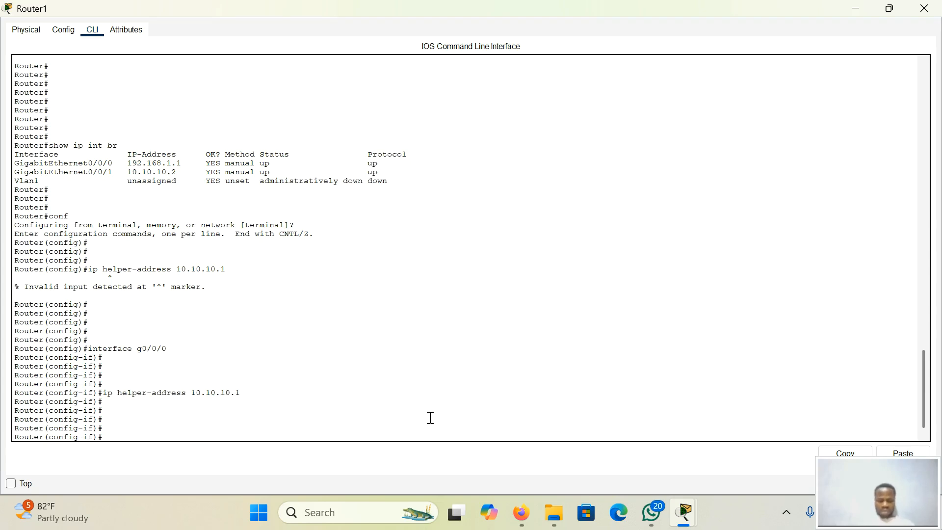
Step: Save Router1's configuration from interface configuration mode with "do wr"
{"action": "type", "text": "do wr"}
{"action": "key", "text": "Return"}
{"action": "key", "text": "Return"}
{"action": "key", "text": "Return"}
{"action": "key", "text": "Return"}
{"action": "key", "text": "Return"}
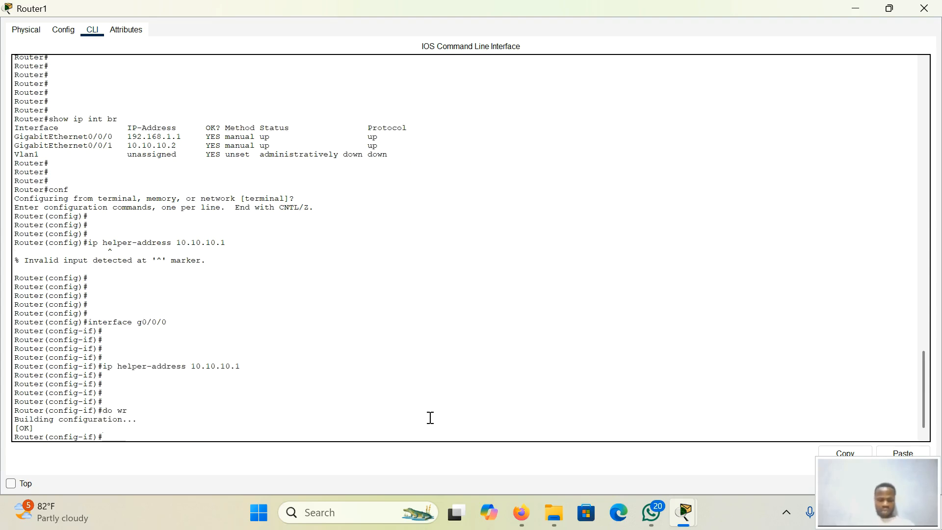
Step: Return Router1 to privileged mode with "end" and close its window
{"action": "type", "text": "end"}
{"action": "key", "text": "Return"}
{"action": "key", "text": "Return"}
{"action": "key", "text": "Return"}
{"action": "key", "text": "Return"}
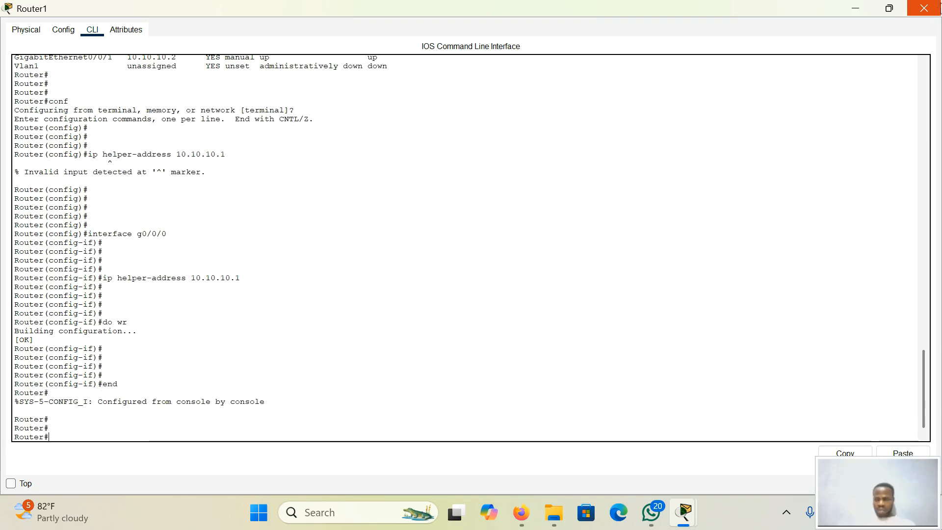
{"action": "left_click", "coordinate": [924, 9]}
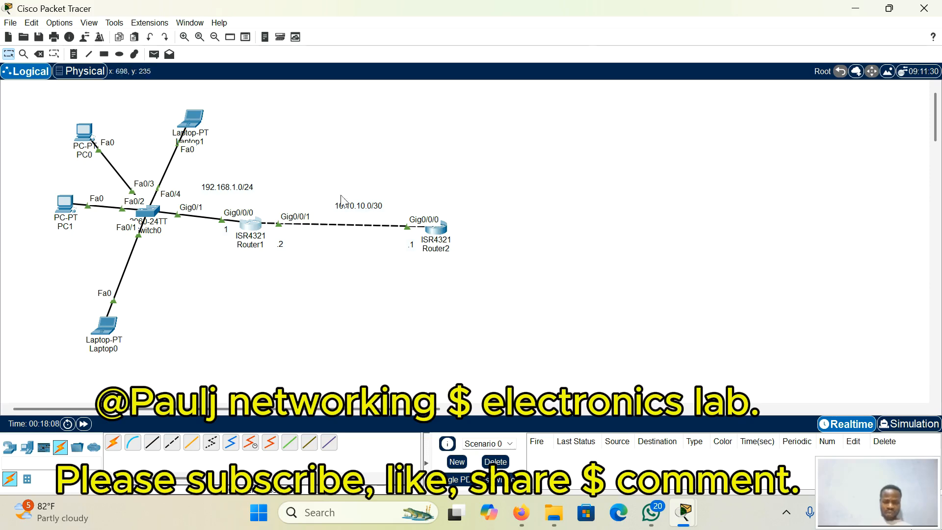
Step: Examine the 10.10.10.0/30 and 192.168.1.0/24 networks and Router2's place in the topology
{"action": "left_click_drag", "start_coordinate": [304, 193], "coordinate": [408, 218]}
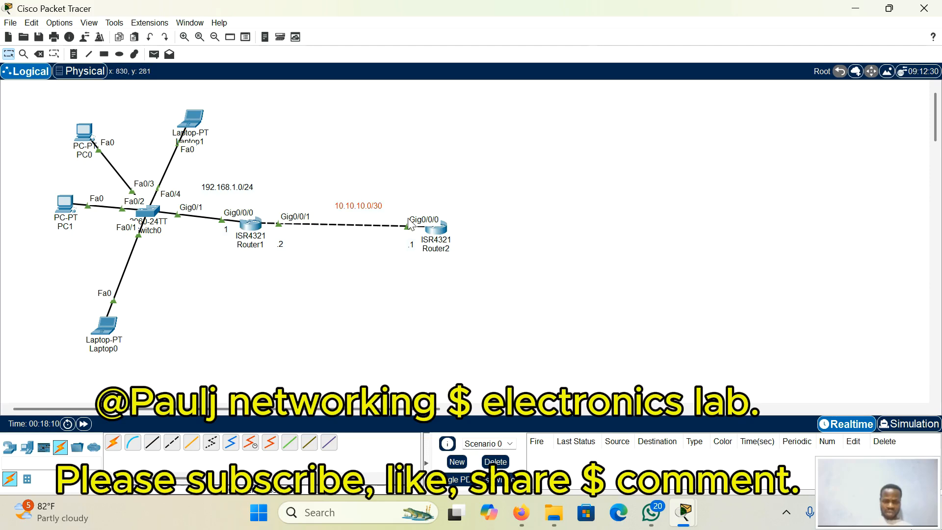
{"action": "left_click", "coordinate": [436, 227]}
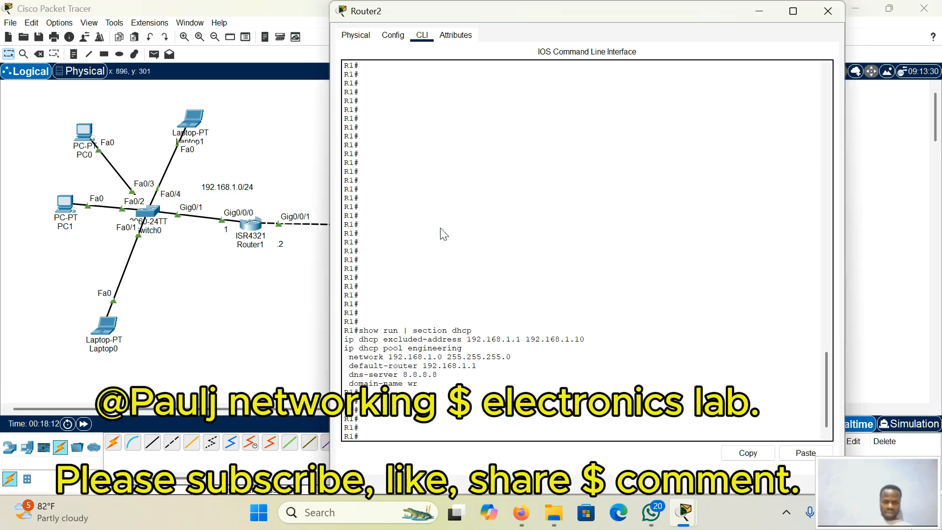
{"action": "left_click", "coordinate": [297, 254]}
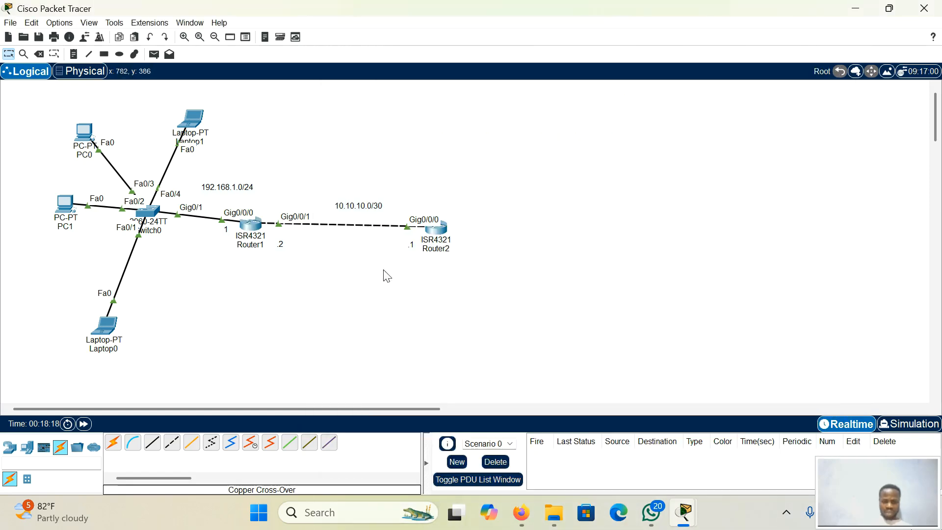
{"action": "left_click_drag", "start_coordinate": [303, 196], "coordinate": [411, 239]}
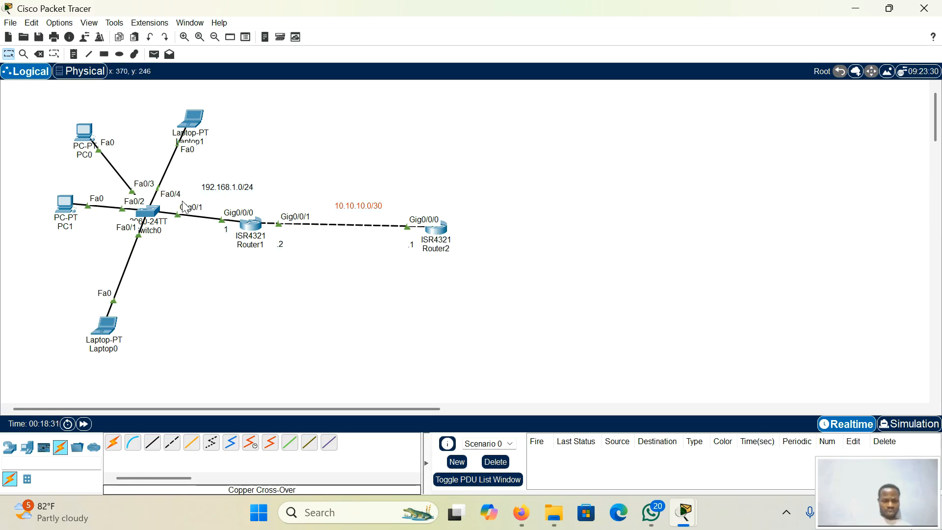
{"action": "left_click_drag", "start_coordinate": [186, 177], "coordinate": [273, 202]}
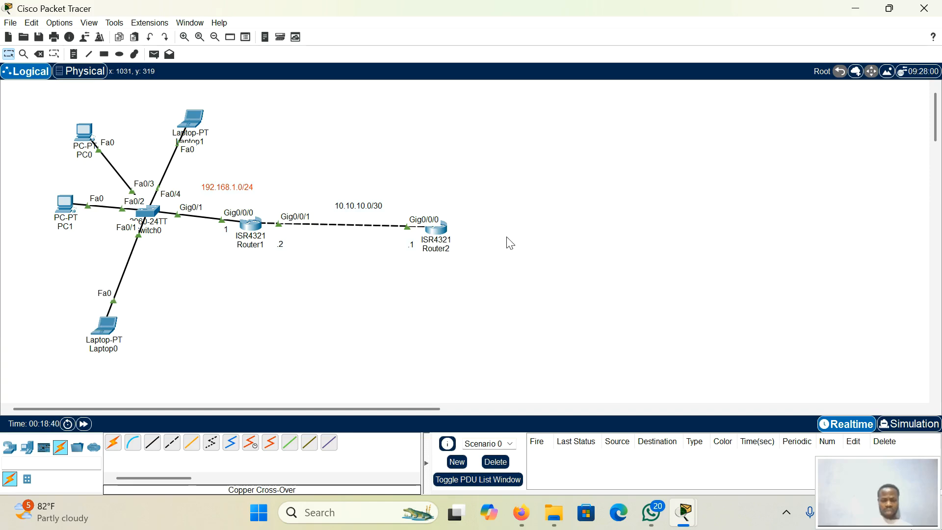
{"action": "mouse_move", "coordinate": [440, 230]}
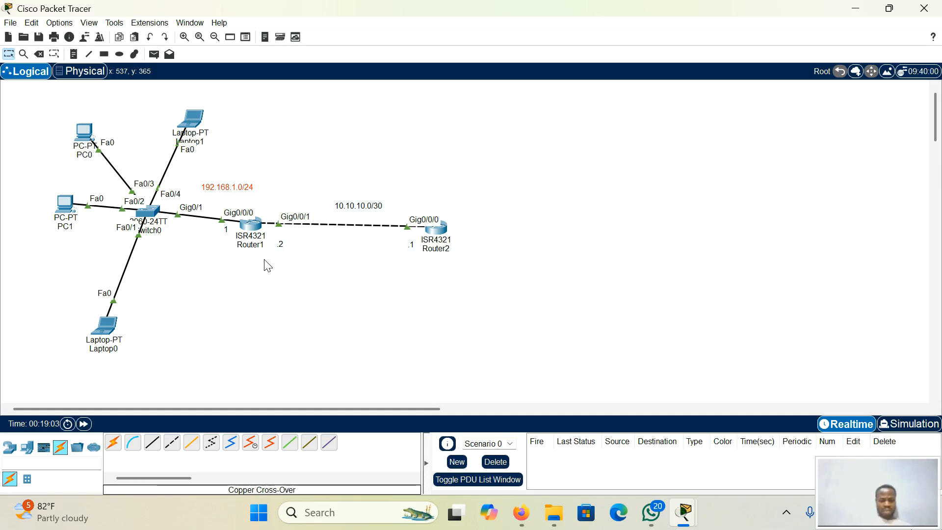
{"action": "left_click", "coordinate": [444, 231]}
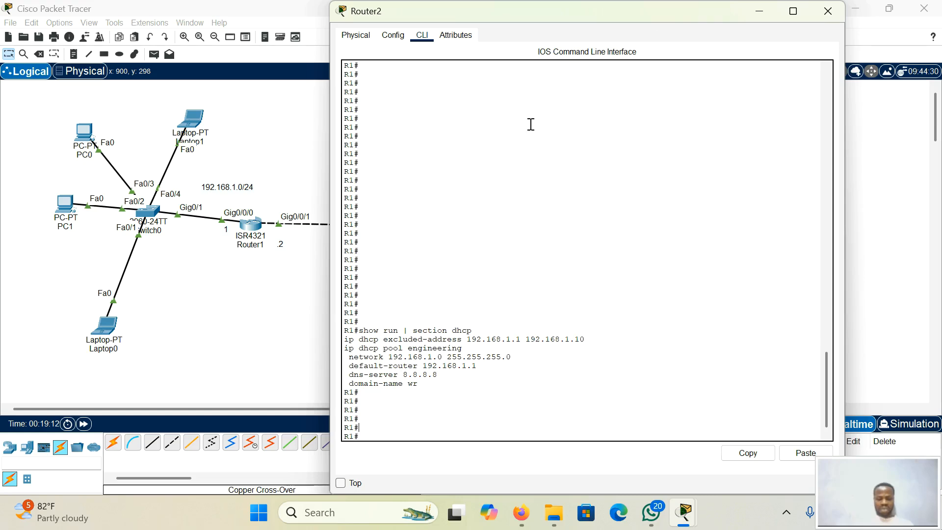
{"action": "left_click", "coordinate": [828, 11]}
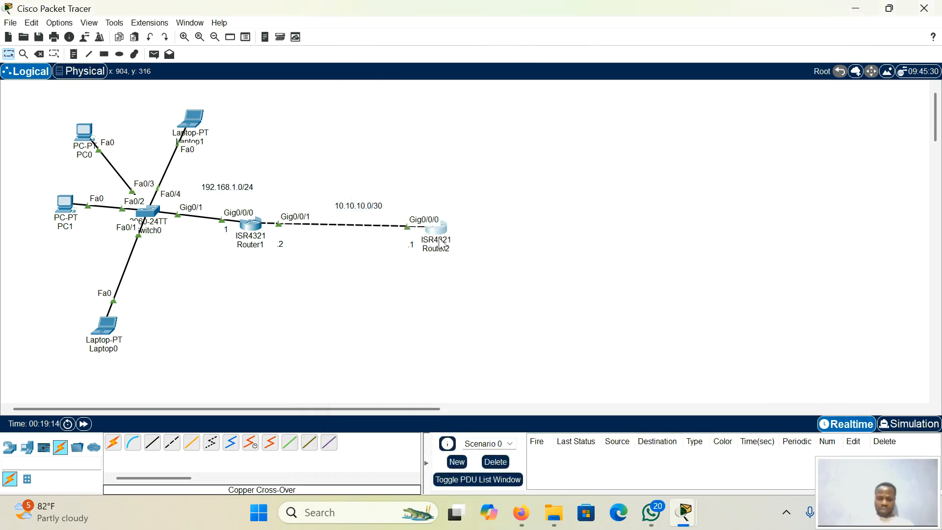
{"action": "left_click_drag", "start_coordinate": [404, 205], "coordinate": [478, 278]}
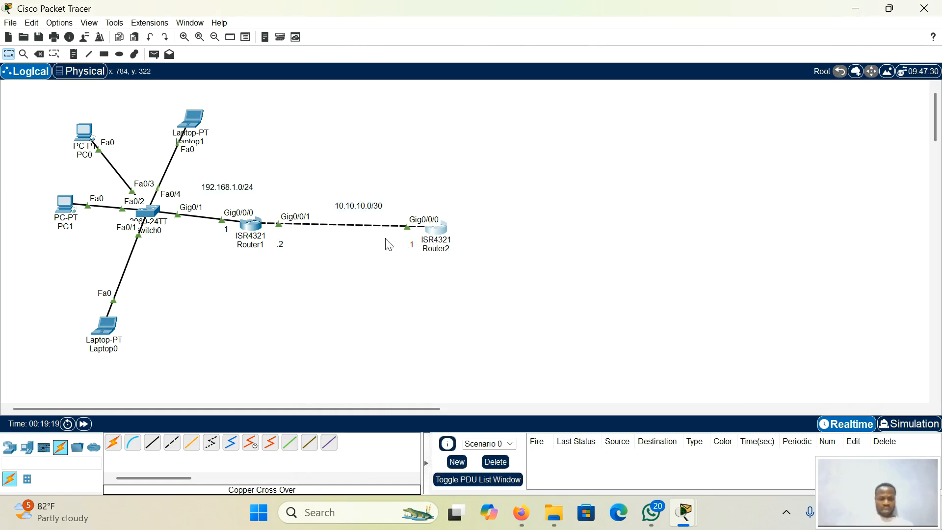
Step: Open Router2's command line and enter global configuration mode with "conf t"
{"action": "left_click", "coordinate": [438, 235]}
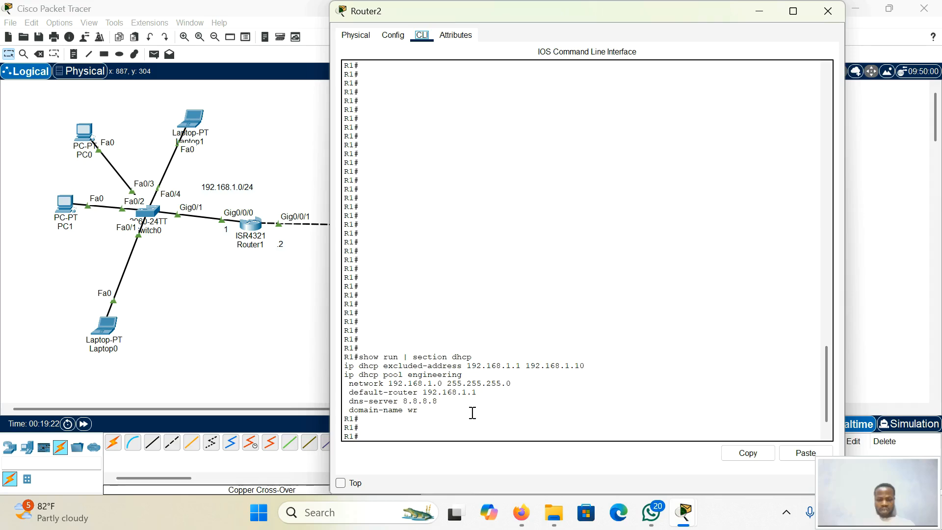
{"action": "key", "text": "Return"}
{"action": "key", "text": "Return"}
{"action": "key", "text": "Return"}
{"action": "type", "text": "conf t"}
{"action": "key", "text": "Return"}
{"action": "key", "text": "Return"}
{"action": "key", "text": "Return"}
Step: Add a static route on Router2 with "ip route 192.168.1.0 255.255.255.0", using Router1's address on the 10.10.10.0/30 link as next hop
{"action": "type", "text": "ip route"}
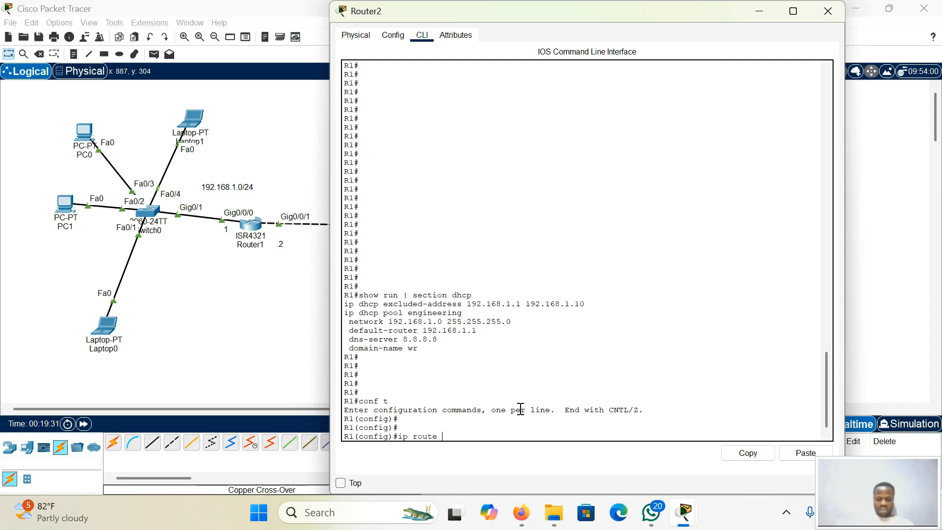
{"action": "type", "text": " 192.168.1.0"}
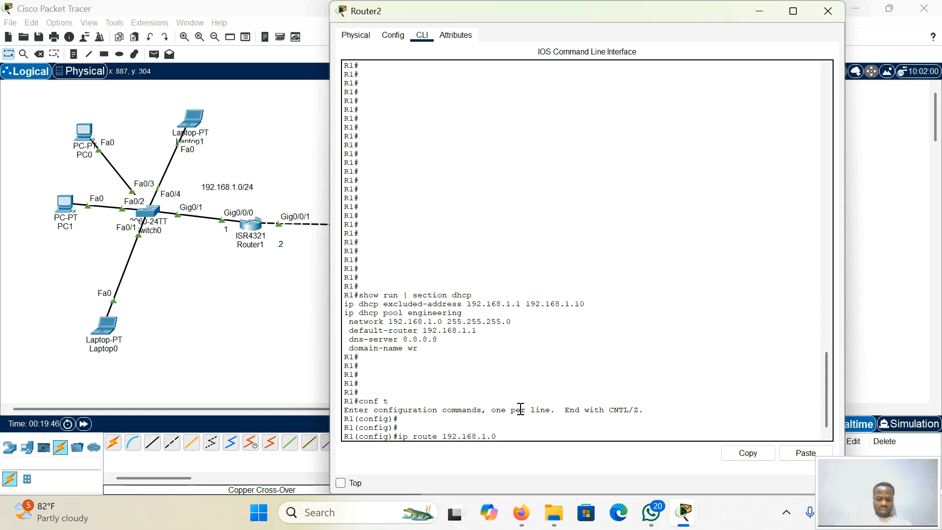
{"action": "type", "text": "255.255.255.0"}
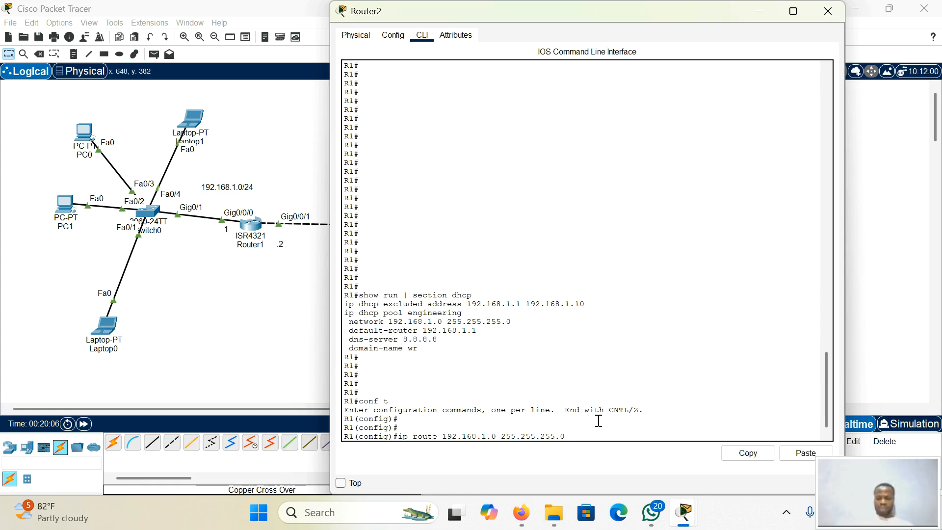
{"action": "type", "text": "10"}
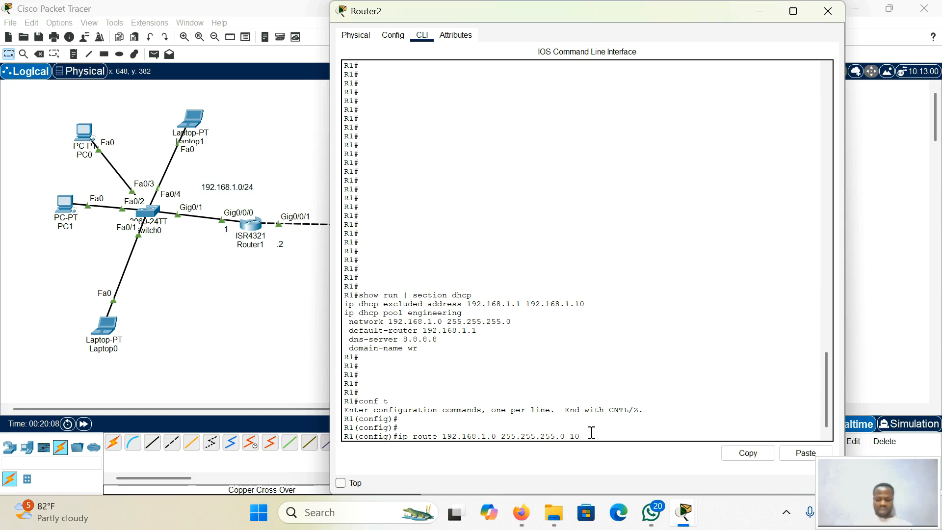
{"action": "type", "text": ".10.10"}
{"action": "key", "text": "Return"}
{"action": "key", "text": "Return"}
{"action": "key", "text": "Return"}
{"action": "key", "text": "Return"}
Step: Save Router2's configuration from global configuration mode with "do wr"
{"action": "type", "text": "do wr"}
{"action": "key", "text": "Return"}
{"action": "key", "text": "Return"}
{"action": "key", "text": "Return"}
{"action": "key", "text": "Return"}
{"action": "key", "text": "Return"}
{"action": "key", "text": "Return"}
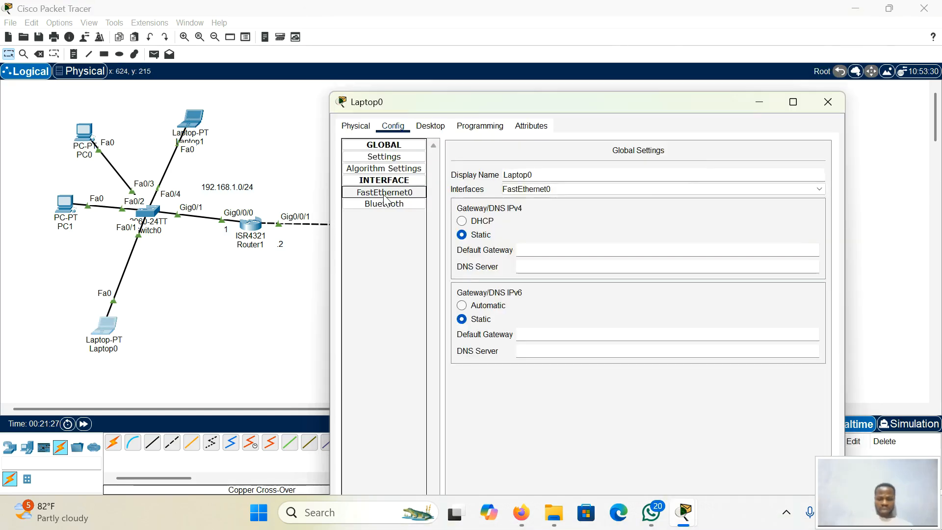
Step: Set the FastEthernet0 IP configuration of both Laptop0 and PC1 to DHCP
{"action": "left_click", "coordinate": [418, 193]}
{"action": "left_click", "coordinate": [467, 225]}
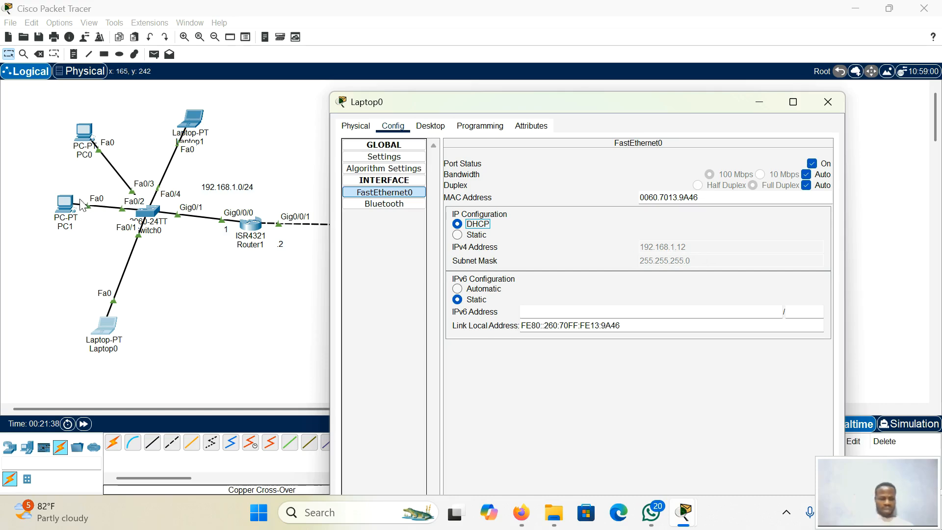
{"action": "left_click", "coordinate": [63, 205]}
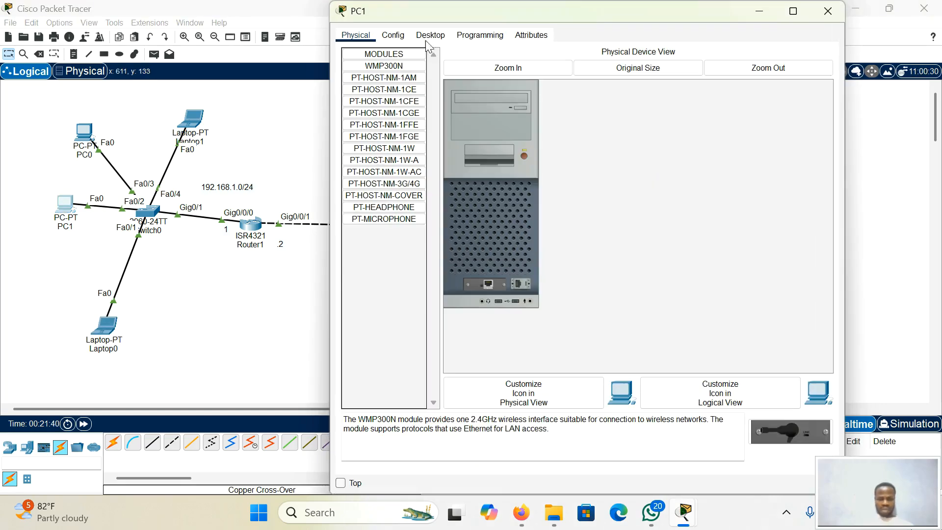
{"action": "left_click", "coordinate": [397, 35]}
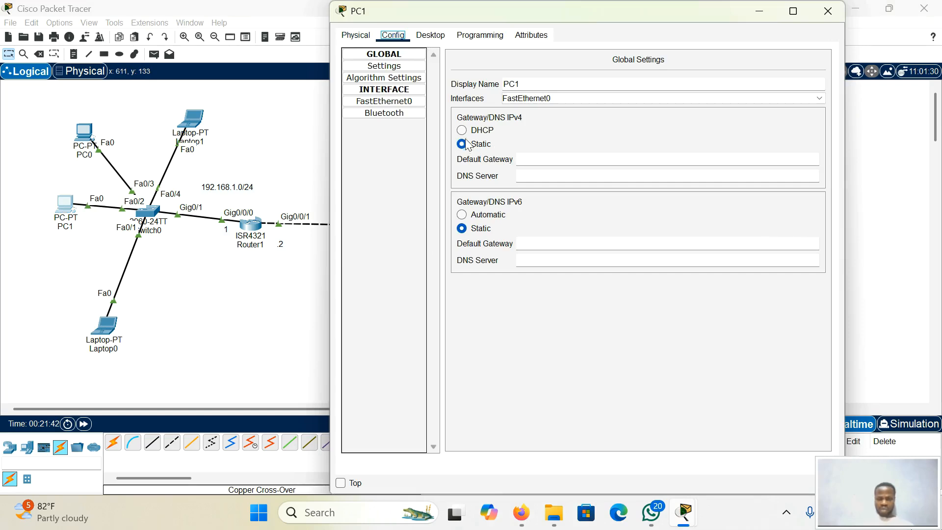
{"action": "left_click", "coordinate": [384, 101]}
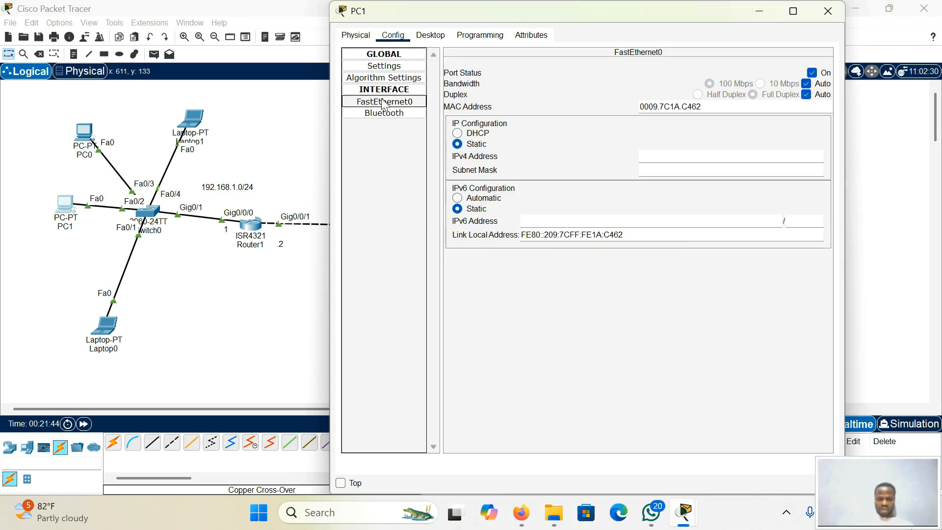
{"action": "left_click", "coordinate": [457, 134]}
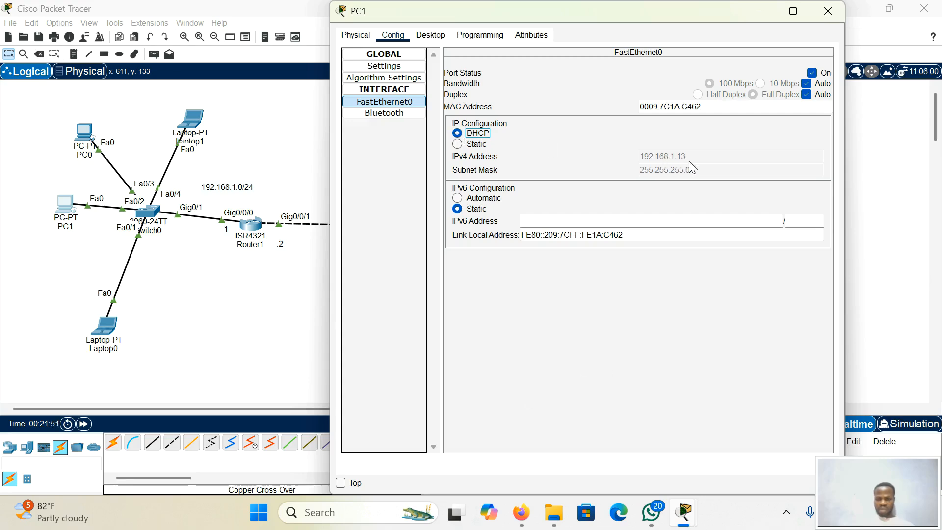
Step: Set PC0's FastEthernet0 IP configuration to DHCP
{"action": "left_click", "coordinate": [86, 143]}
{"action": "left_click", "coordinate": [87, 143]}
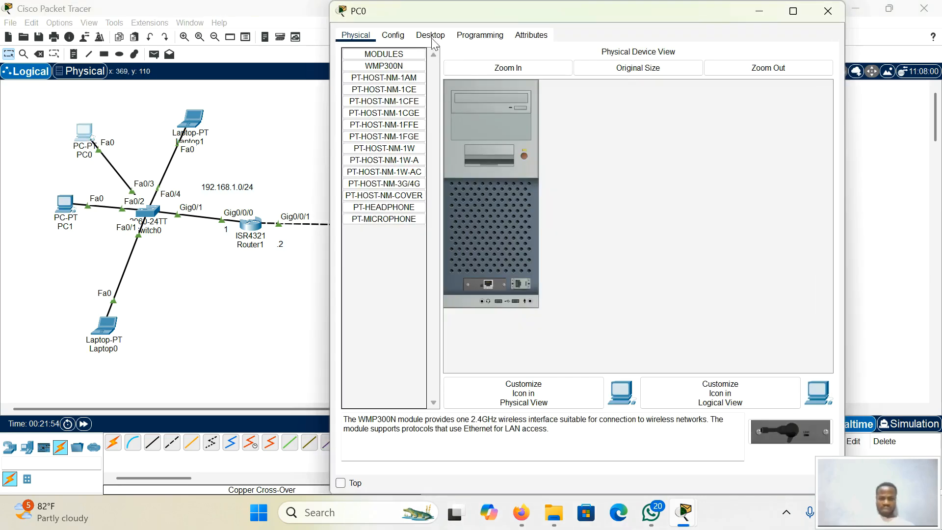
{"action": "left_click", "coordinate": [399, 38]}
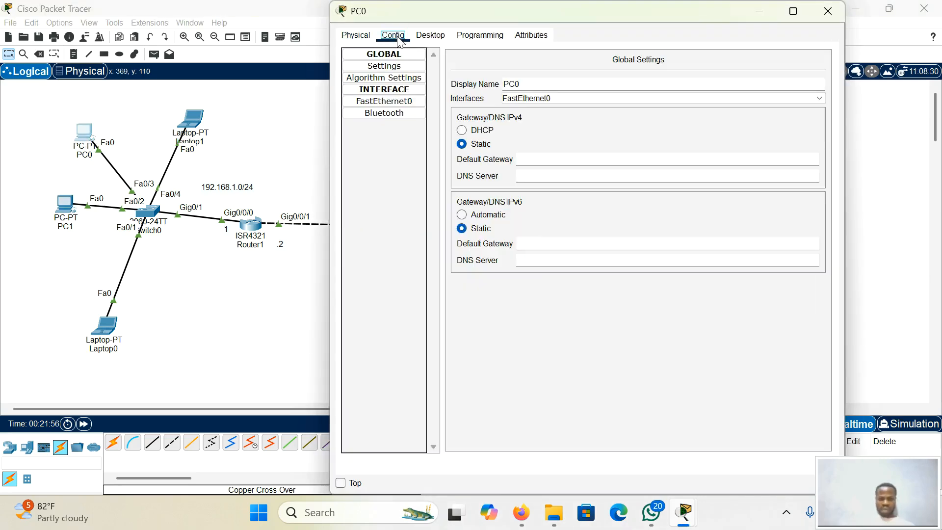
{"action": "left_click", "coordinate": [381, 101]}
{"action": "left_click", "coordinate": [458, 133]}
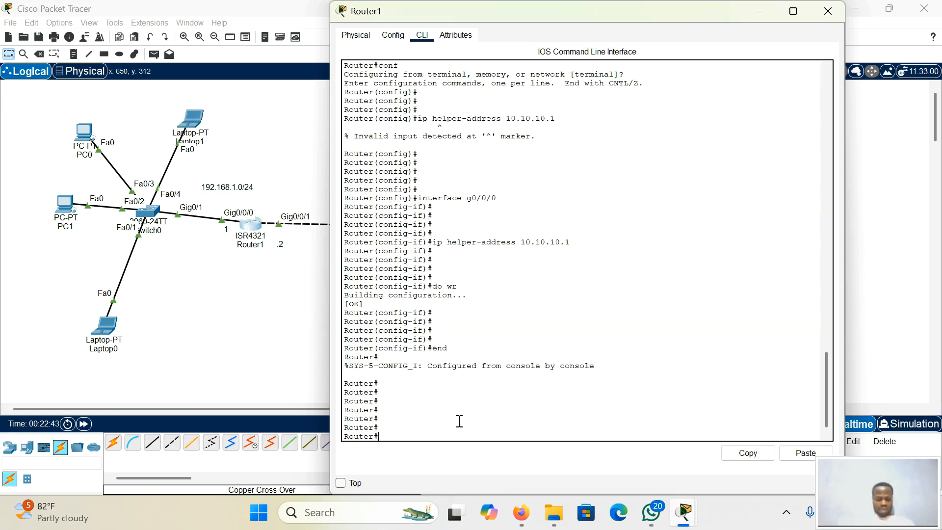
Step: Enter interface configuration mode for Router1's LAN-facing port with "conf t" and "int g0/0/0"
{"action": "type", "text": "conf t"}
{"action": "key", "text": "Return"}
{"action": "key", "text": "Return"}
{"action": "key", "text": "Return"}
{"action": "key", "text": "Return"}
{"action": "key", "text": "Return"}
{"action": "key", "text": "Return"}
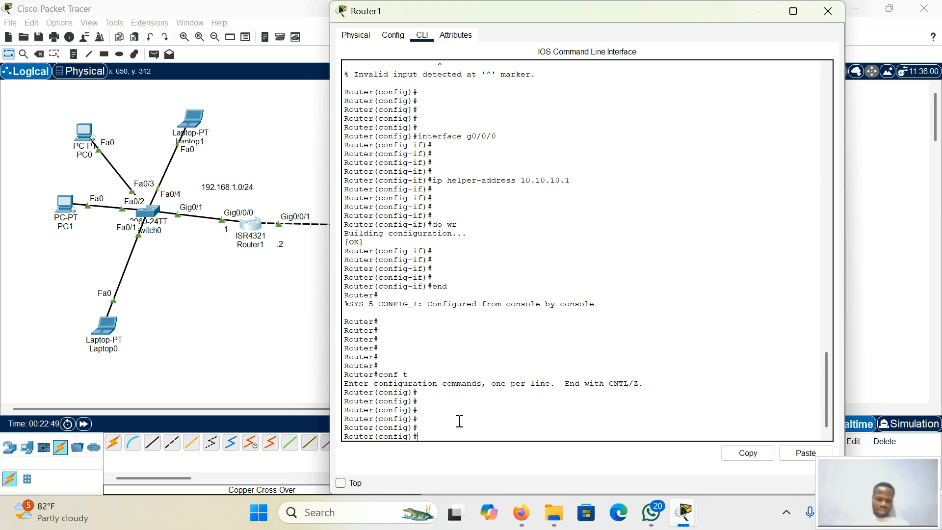
{"action": "type", "text": "int g0/0"}
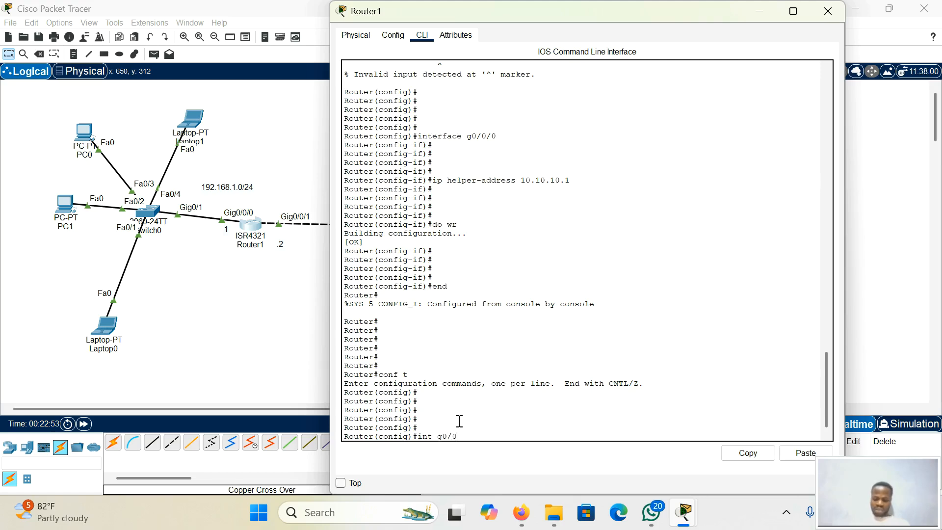
{"action": "key", "text": "Return"}
{"action": "key", "text": "Return"}
{"action": "key", "text": "Return"}
{"action": "key", "text": "Return"}
Step: Remove the DHCP relay target from Router1's g0/0/0 interface with "no ip helper-address 10.10.10.1"
{"action": "type", "text": "no ip help"}
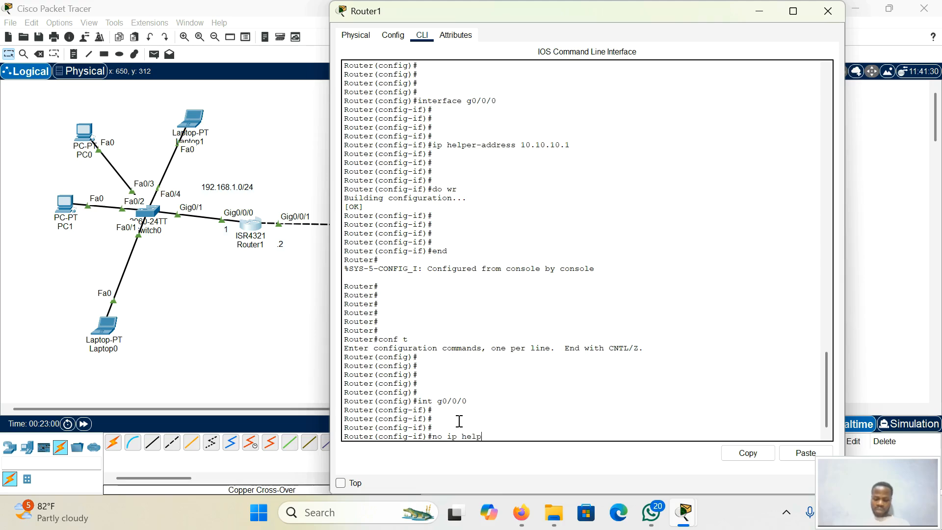
{"action": "type", "text": "er-address 10"}
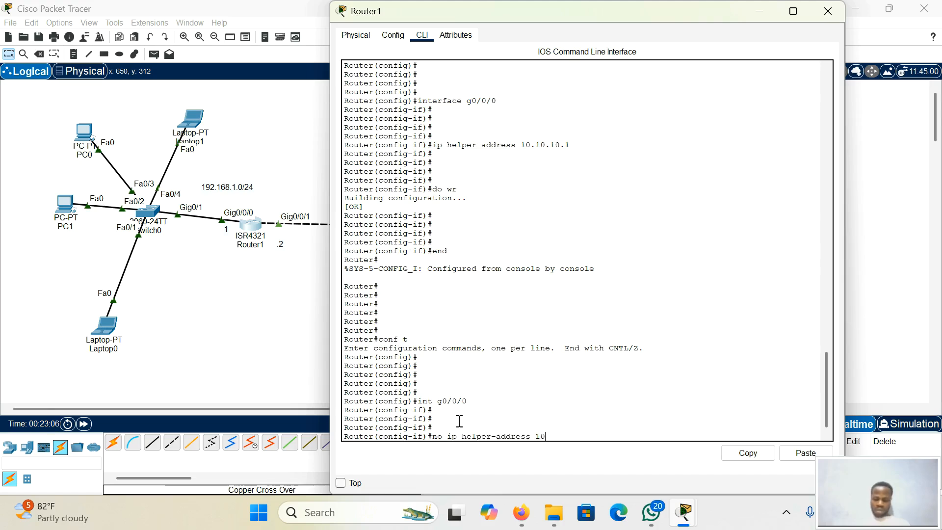
{"action": "type", "text": ".10.10.1"}
{"action": "key", "text": "Return"}
{"action": "key", "text": "Return"}
{"action": "key", "text": "Return"}
{"action": "key", "text": "Return"}
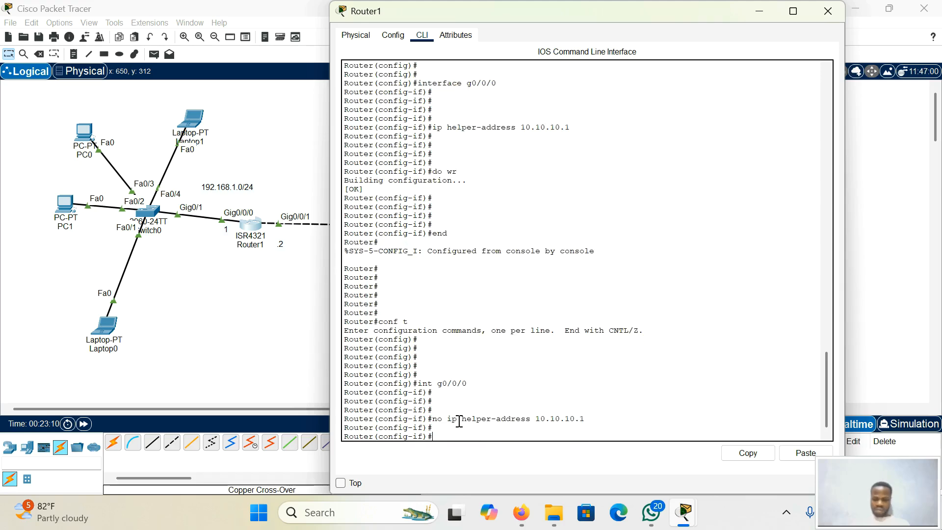
Step: Save Router1's configuration without the relay address using "do wr"
{"action": "type", "text": "do wr"}
{"action": "key", "text": "Return"}
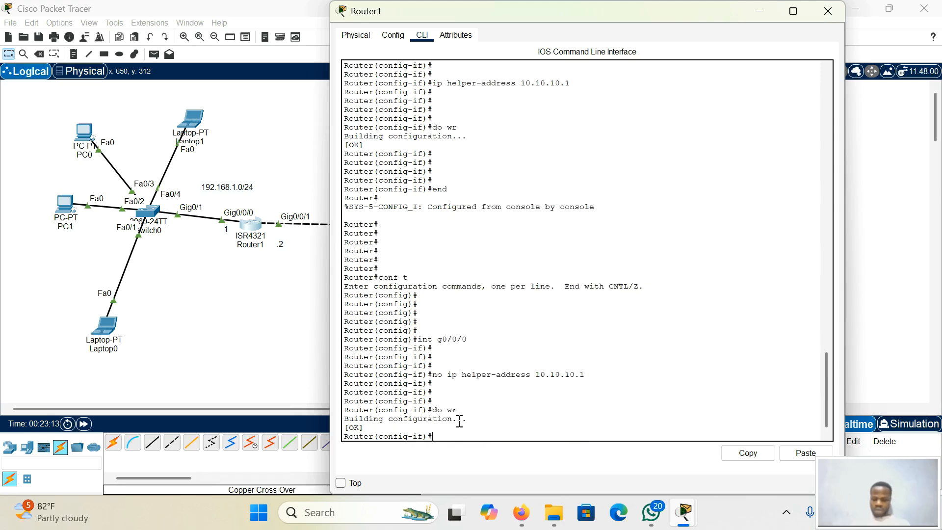
{"action": "key", "text": "Return"}
{"action": "key", "text": "Return"}
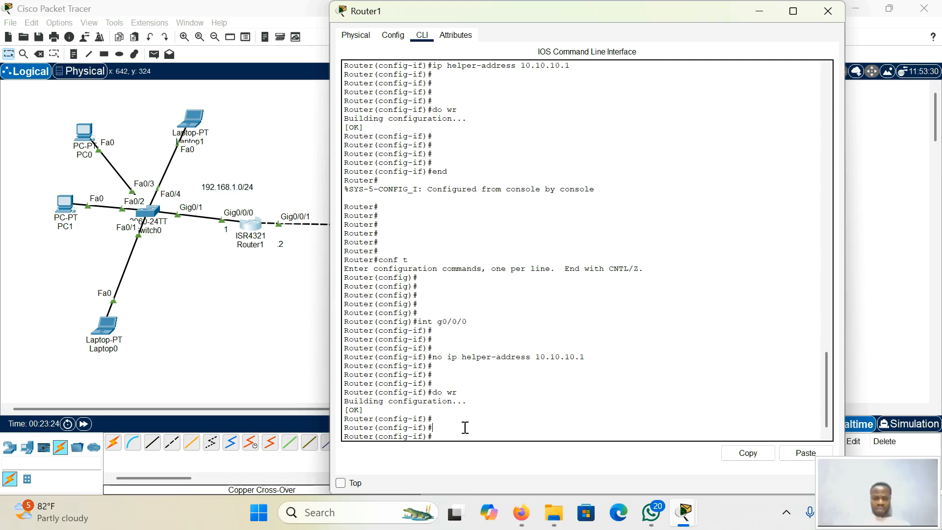
Step: Switch Laptop1's FastEthernet0 IP configuration to Static and back to DHCP to request an address without the relay
{"action": "left_click", "coordinate": [193, 123]}
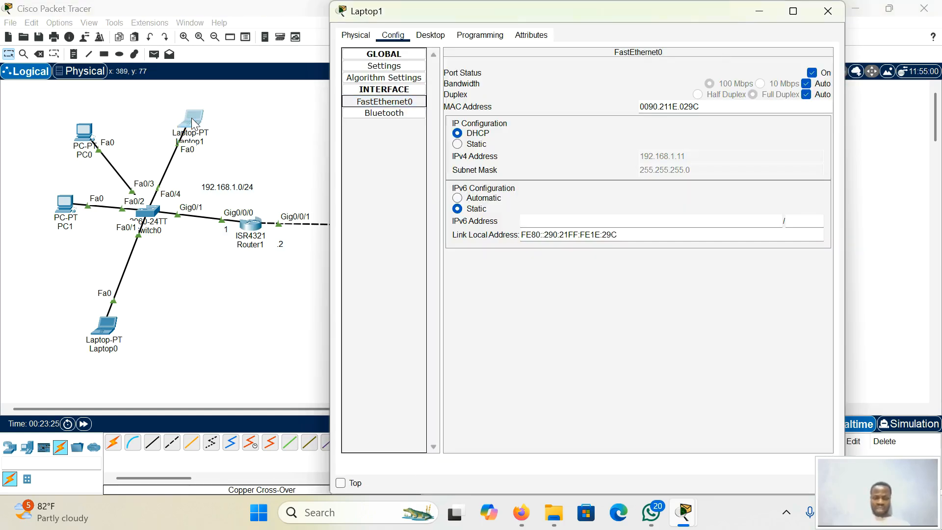
{"action": "left_click", "coordinate": [458, 144]}
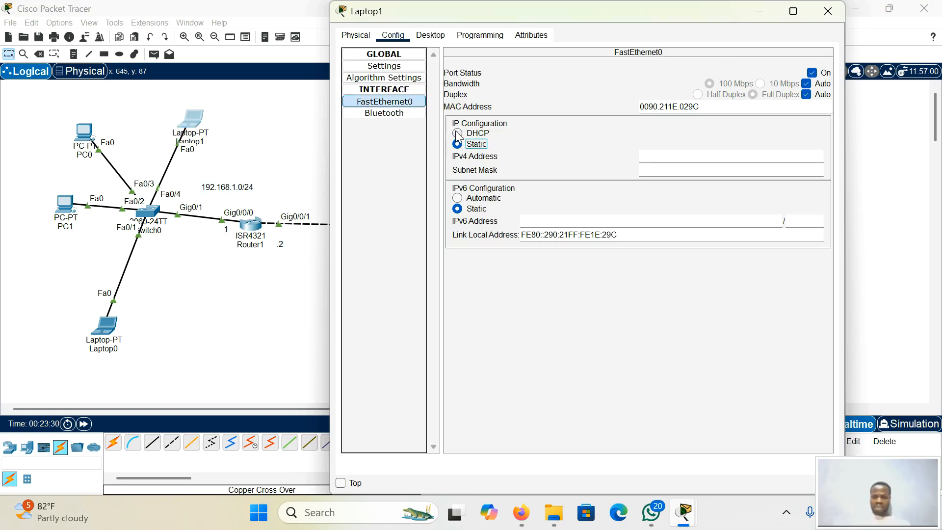
{"action": "left_click", "coordinate": [457, 134]}
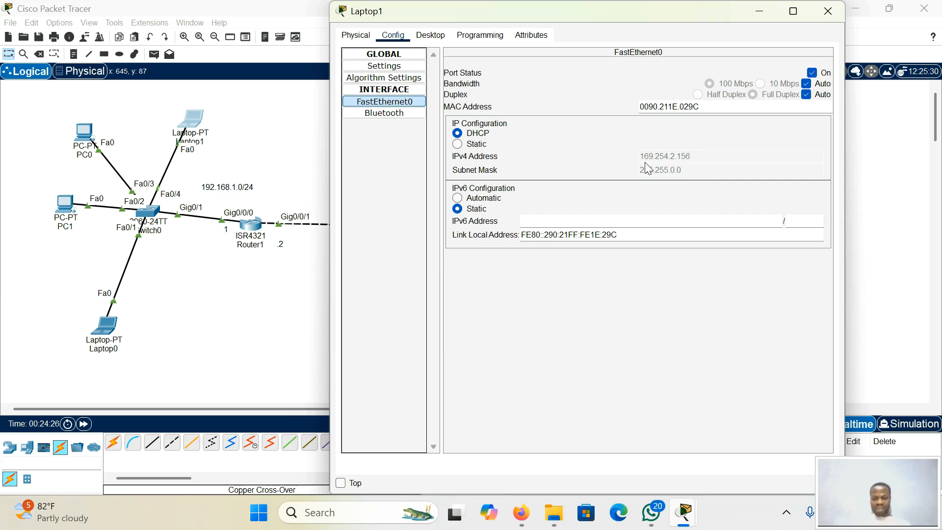
{"action": "left_click", "coordinate": [613, 139]}
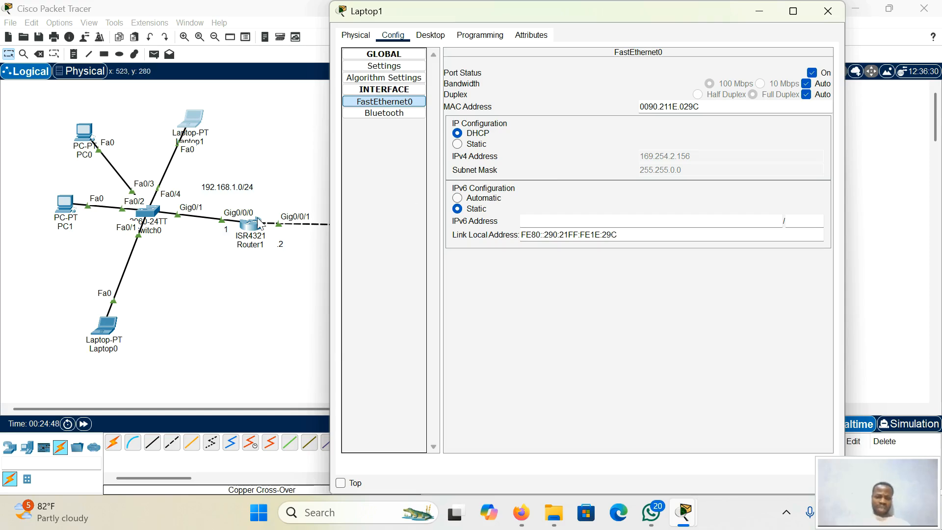
{"action": "left_click_drag", "start_coordinate": [222, 201], "coordinate": [287, 253]}
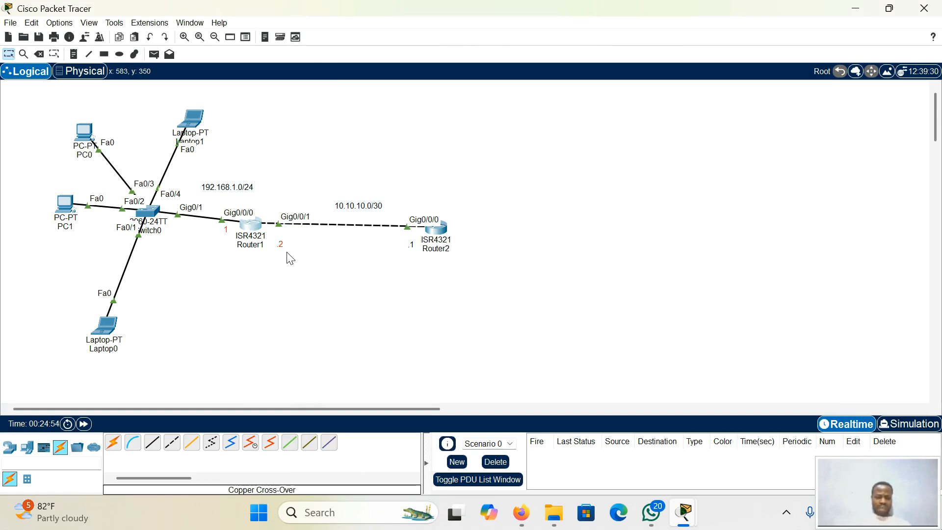
Step: Switch Laptop0's FastEthernet0 IP configuration to Static and back to DHCP to test addressing without the relay
{"action": "left_click", "coordinate": [105, 328]}
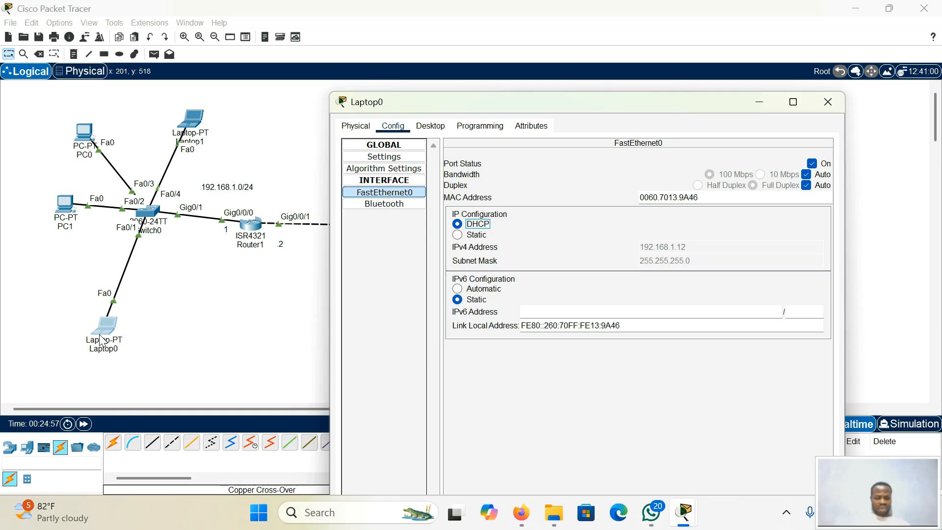
{"action": "left_click", "coordinate": [390, 128]}
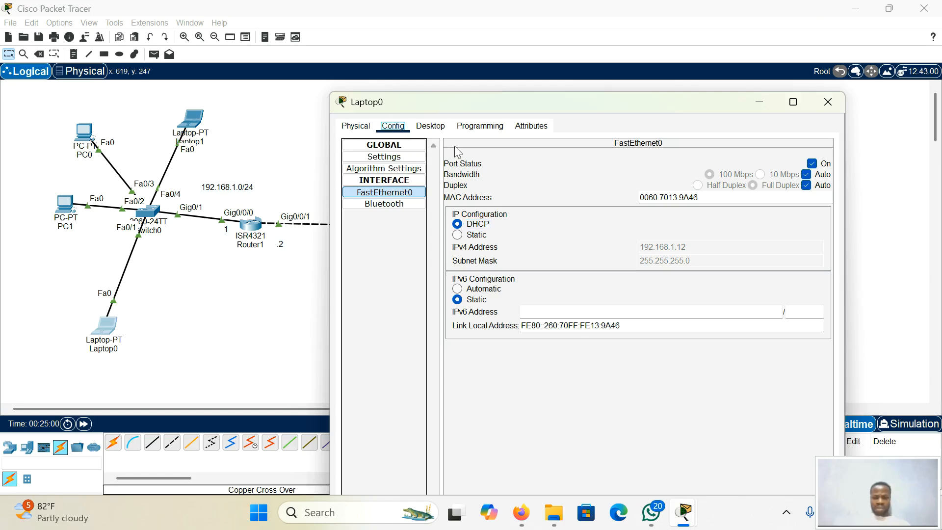
{"action": "left_click", "coordinate": [448, 228]}
{"action": "left_click", "coordinate": [457, 235]}
{"action": "left_click", "coordinate": [457, 225]}
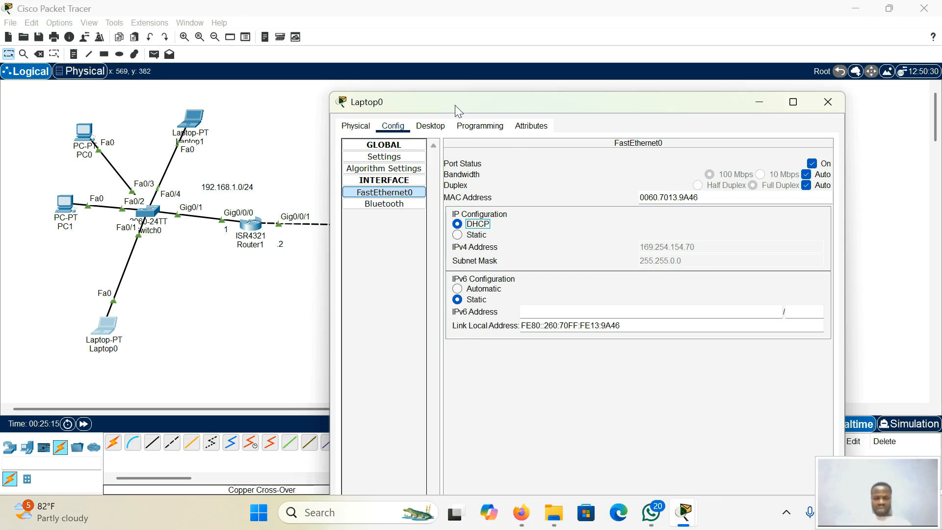
Step: Run "ipconfig" in Laptop0's Command Prompt and examine its autoconfiguration IPv4 address
{"action": "left_click", "coordinate": [434, 125]}
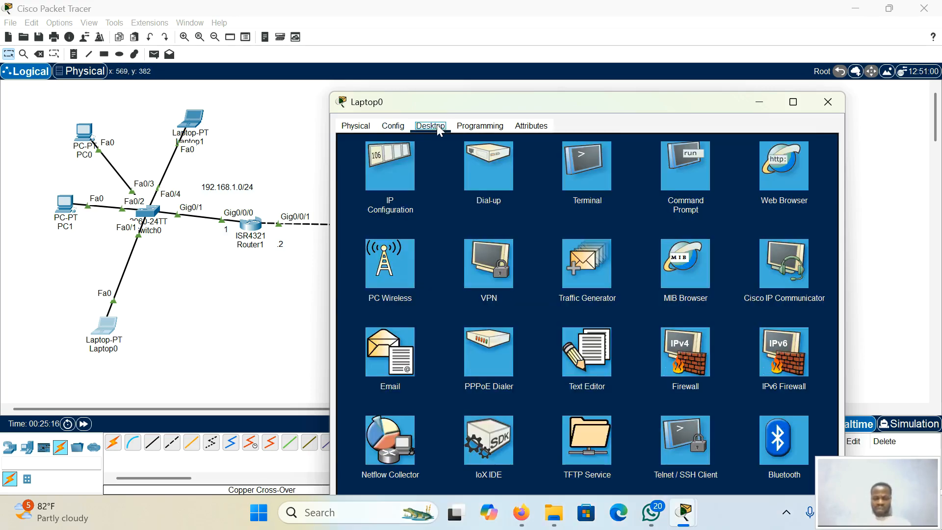
{"action": "left_click", "coordinate": [672, 180]}
{"action": "type", "text": "ipco"}
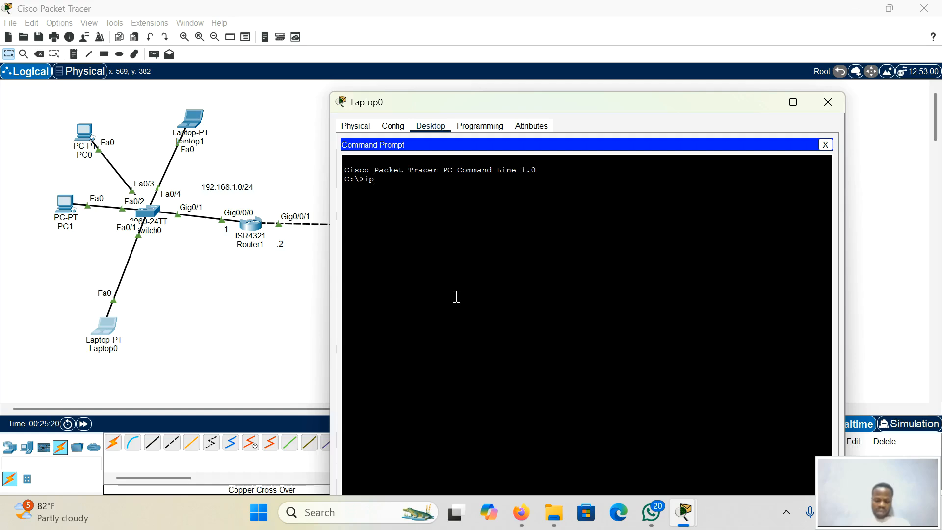
{"action": "type", "text": "nfig"}
{"action": "key", "text": "Return"}
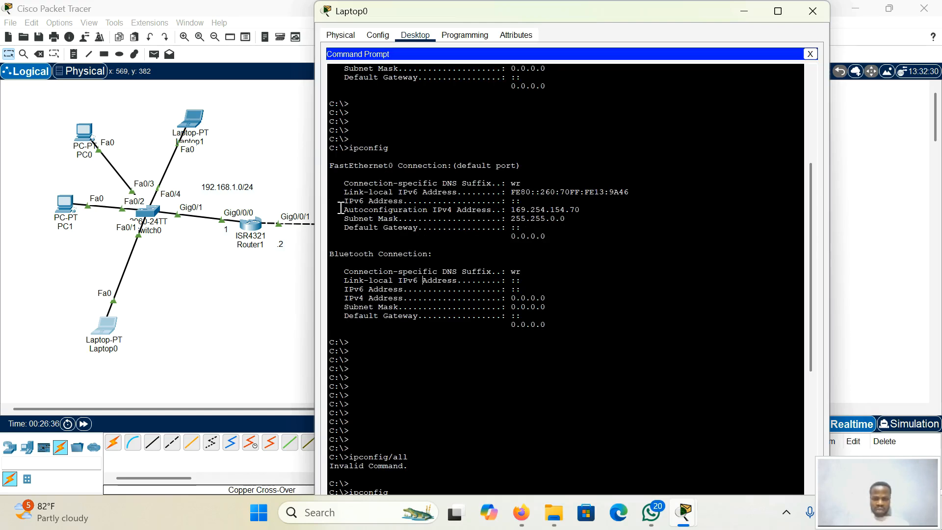
{"action": "left_click_drag", "start_coordinate": [345, 207], "coordinate": [593, 207]}
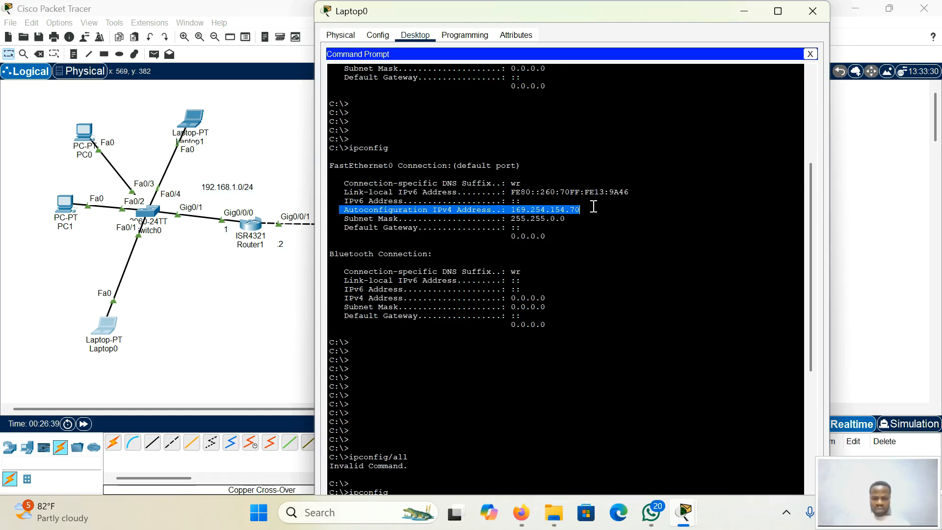
{"action": "left_click", "coordinate": [523, 210]}
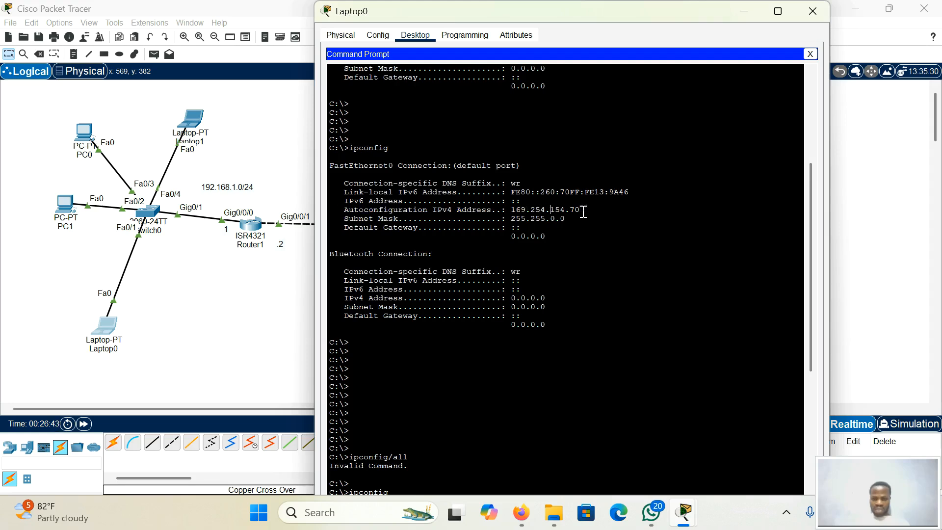
{"action": "left_click_drag", "start_coordinate": [509, 210], "coordinate": [590, 214]}
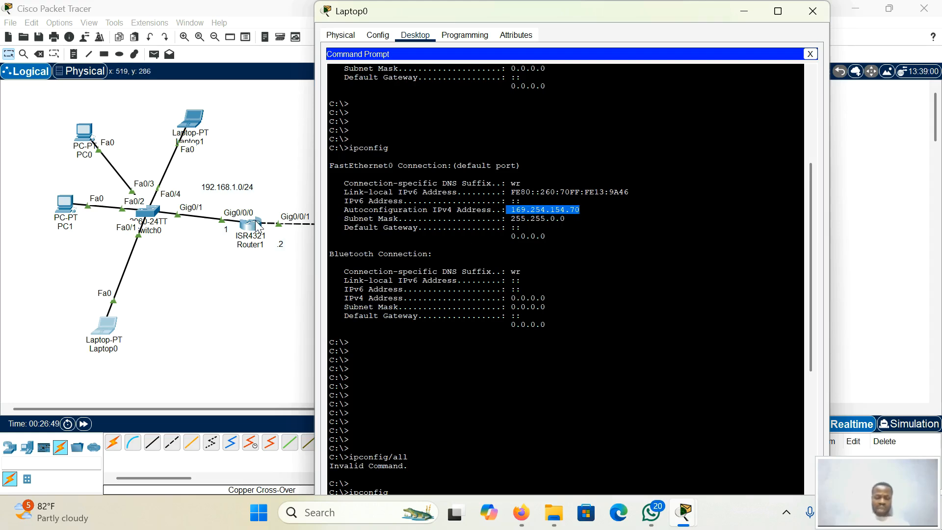
Step: Restore the DHCP relay target on Router1's g0/0/0 interface with "ip helper-address 10.10.10.1"
{"action": "left_click", "coordinate": [258, 225]}
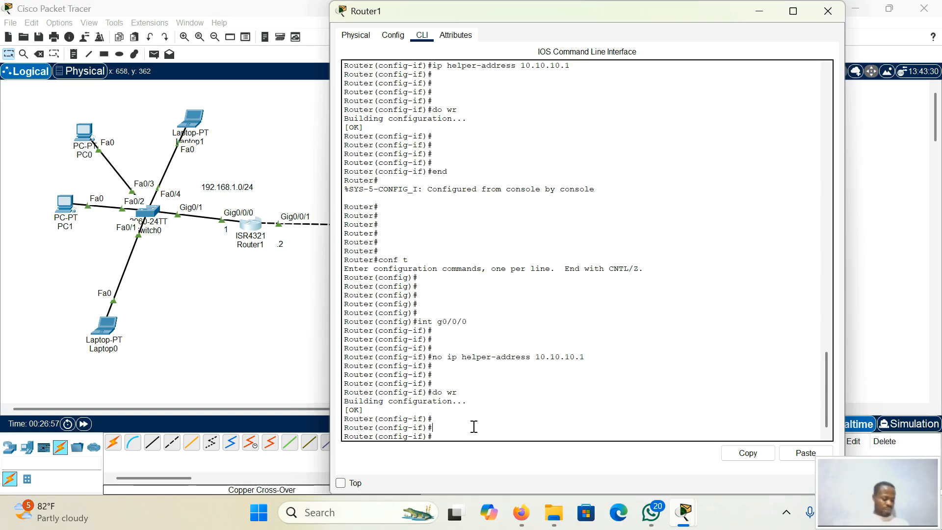
{"action": "key", "text": "Return"}
{"action": "key", "text": "Return"}
{"action": "key", "text": "Return"}
{"action": "key", "text": "Return"}
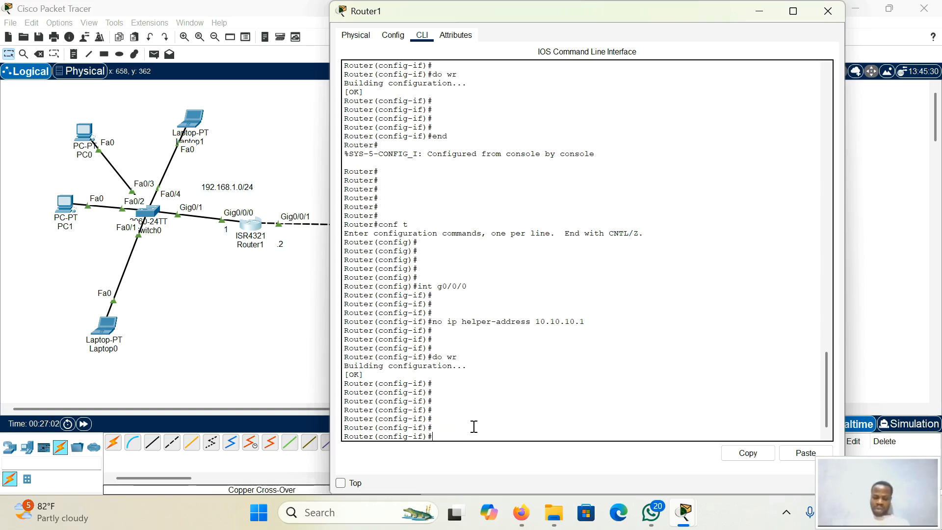
{"action": "type", "text": "no ip helper-address 10.10.10.1"}
{"action": "key", "text": "Left"}
{"action": "key", "text": "Left"}
{"action": "key", "text": "Left"}
{"action": "key", "text": "Left"}
{"action": "key", "text": "Left"}
{"action": "key", "text": "Left"}
{"action": "key", "text": "Left"}
{"action": "key", "text": "Left"}
{"action": "key", "text": "Left"}
{"action": "key", "text": "Left"}
{"action": "key", "text": "Left"}
{"action": "key", "text": "Left"}
{"action": "key", "text": "Left"}
{"action": "key", "text": "Left"}
{"action": "key", "text": "Left"}
{"action": "key", "text": "Left"}
{"action": "key", "text": "Left"}
{"action": "key", "text": "Left"}
{"action": "key", "text": "Left"}
{"action": "key", "text": "Left"}
{"action": "key", "text": "Left"}
{"action": "key", "text": "Left"}
{"action": "key", "text": "Left"}
{"action": "key", "text": "Left"}
{"action": "key", "text": "Left"}
{"action": "key", "text": "BackSpace"}
{"action": "key", "text": "BackSpace"}
{"action": "key", "text": "BackSpace"}
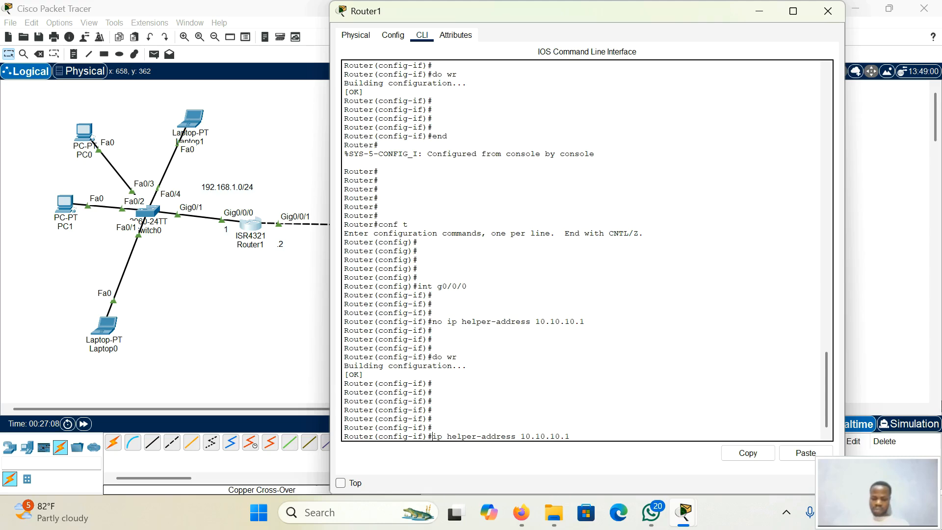
{"action": "key", "text": "Return"}
{"action": "key", "text": "Return"}
{"action": "key", "text": "Return"}
{"action": "key", "text": "Return"}
{"action": "key", "text": "Return"}
{"action": "key", "text": "Return"}
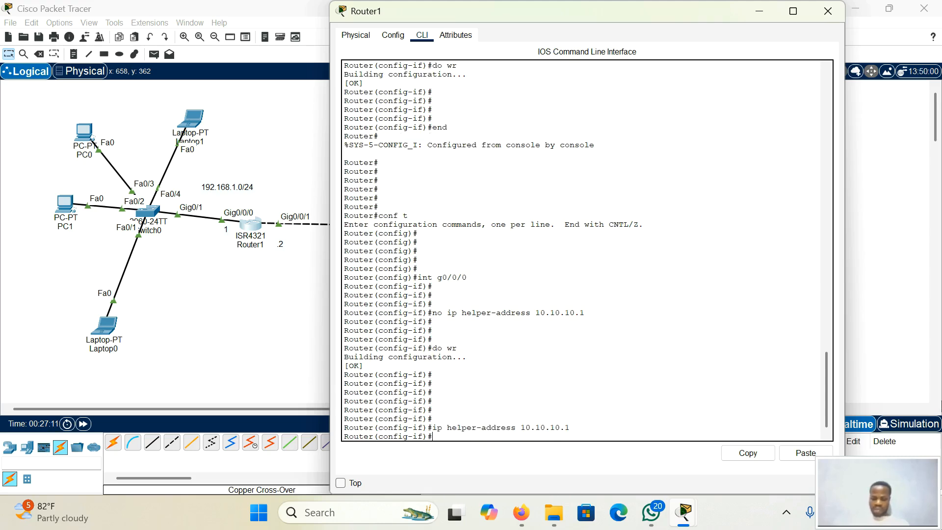
{"action": "key", "text": "Return"}
{"action": "key", "text": "Return"}
{"action": "key", "text": "Return"}
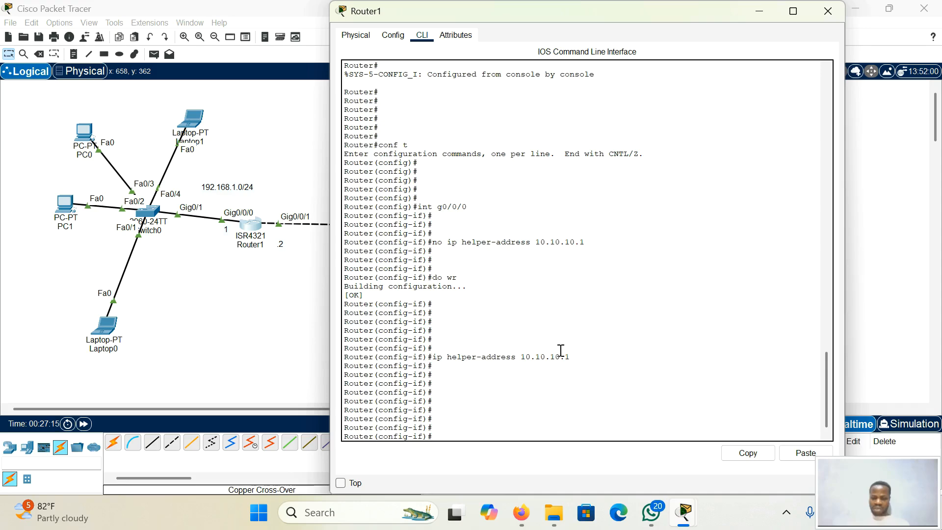
{"action": "left_click", "coordinate": [327, 280]}
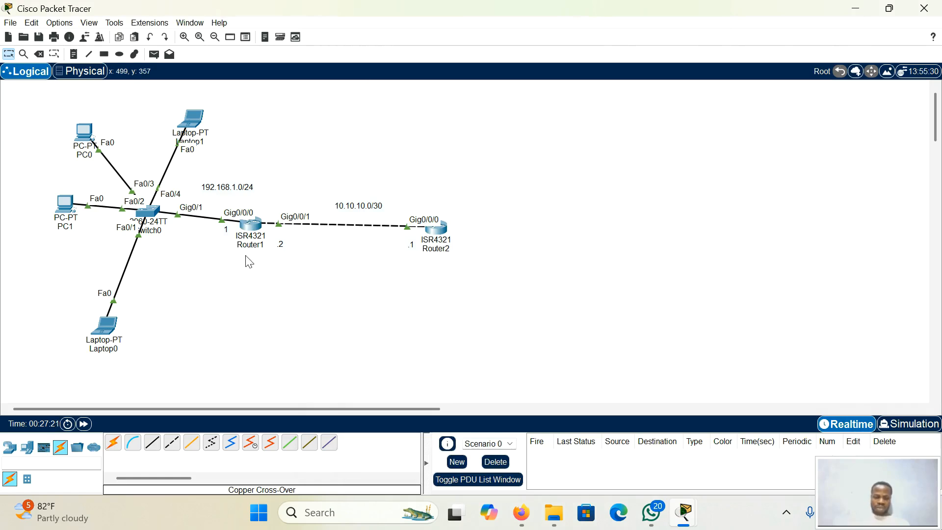
Step: Request a fresh DHCP address for Laptop1 through the relay by toggling FastEthernet0 to Static and back to DHCP
{"action": "left_click", "coordinate": [201, 127]}
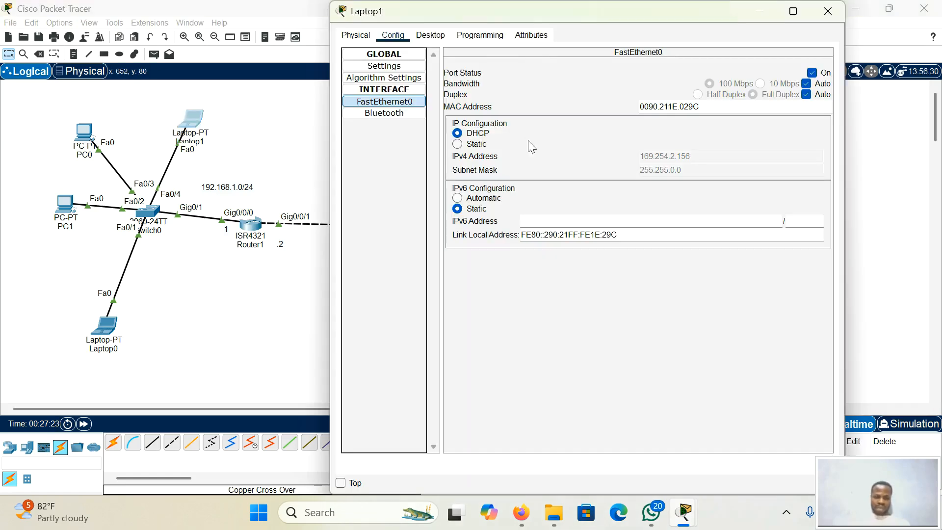
{"action": "left_click", "coordinate": [460, 144]}
{"action": "left_click", "coordinate": [458, 133]}
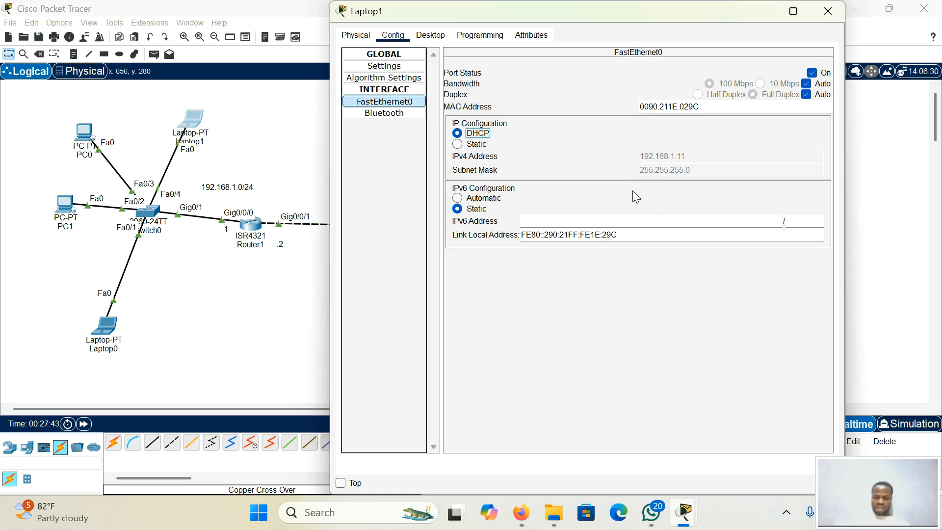
Step: Renew PC0's FastEthernet0 address by switching its IP configuration to Static and back to DHCP
{"action": "left_click", "coordinate": [88, 137]}
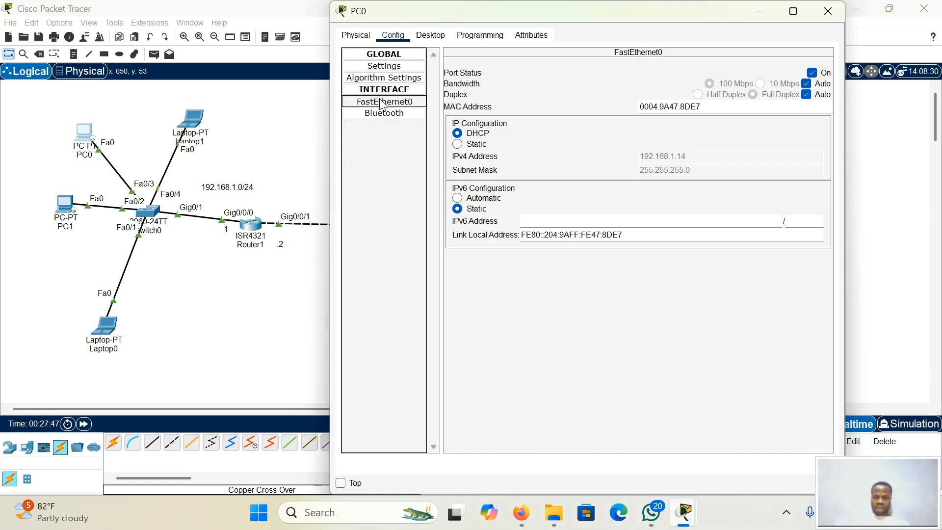
{"action": "left_click", "coordinate": [457, 144]}
{"action": "left_click", "coordinate": [458, 133]}
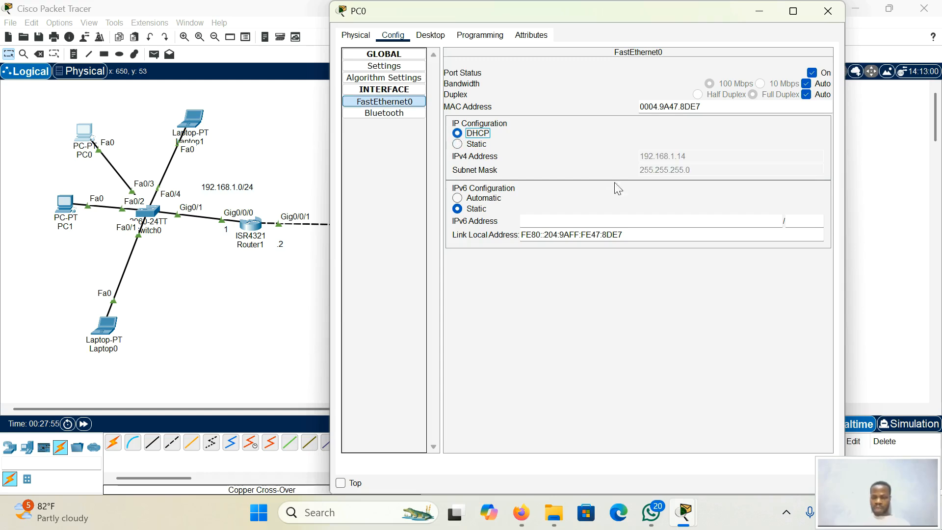
Step: Renew PC1's FastEthernet0 address by switching its IP configuration to Static and back to DHCP
{"action": "left_click", "coordinate": [62, 211]}
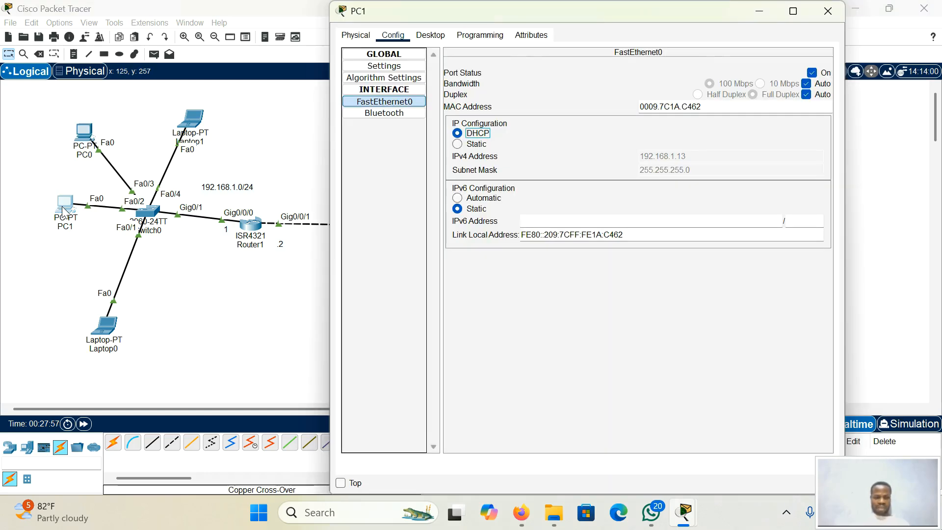
{"action": "left_click", "coordinate": [456, 145]}
{"action": "left_click", "coordinate": [456, 135]}
Step: Switch Laptop0's IPv4 gateway and DNS setting to Static and back to DHCP, and show its FastEthernet0 settings
{"action": "left_click", "coordinate": [106, 326]}
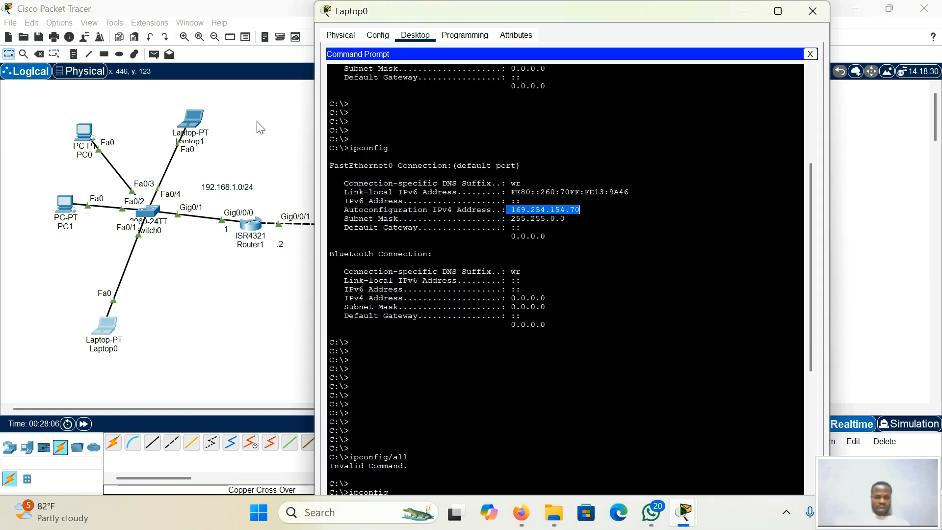
{"action": "left_click", "coordinate": [377, 36]}
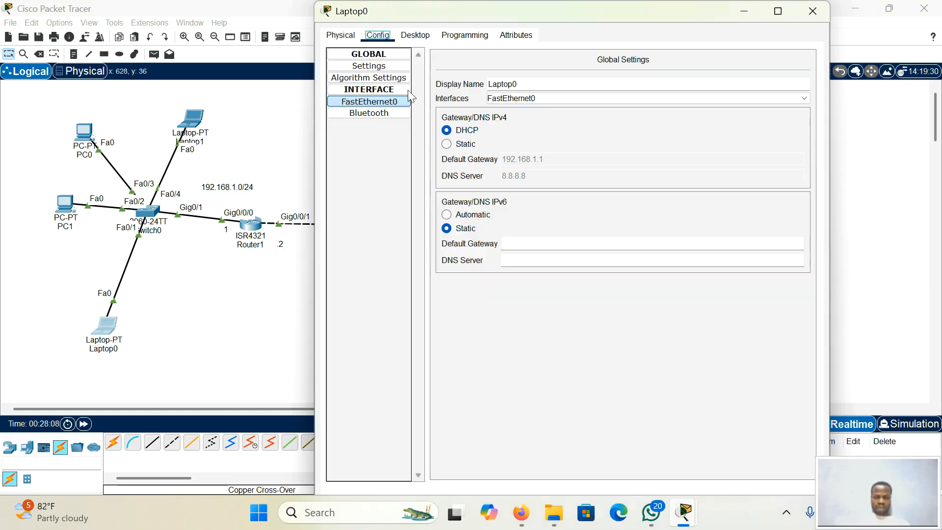
{"action": "left_click", "coordinate": [450, 144]}
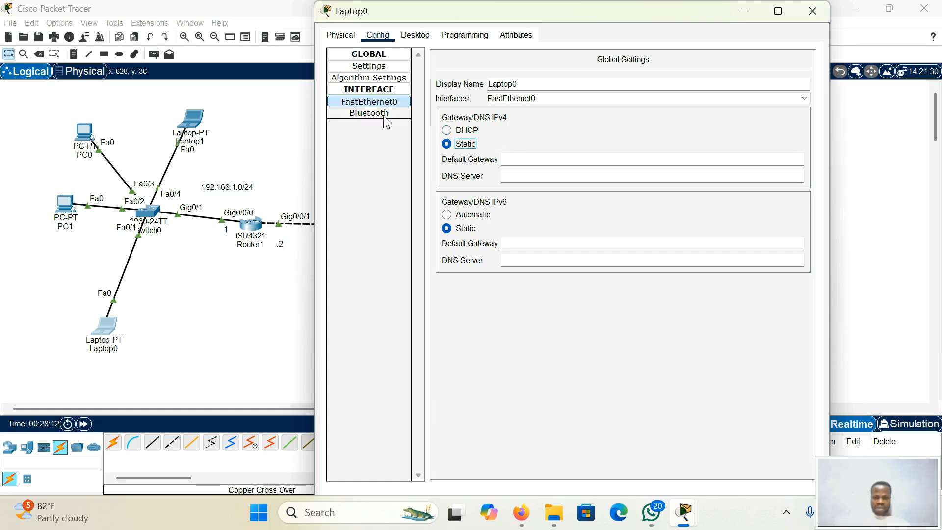
{"action": "left_click", "coordinate": [447, 131]}
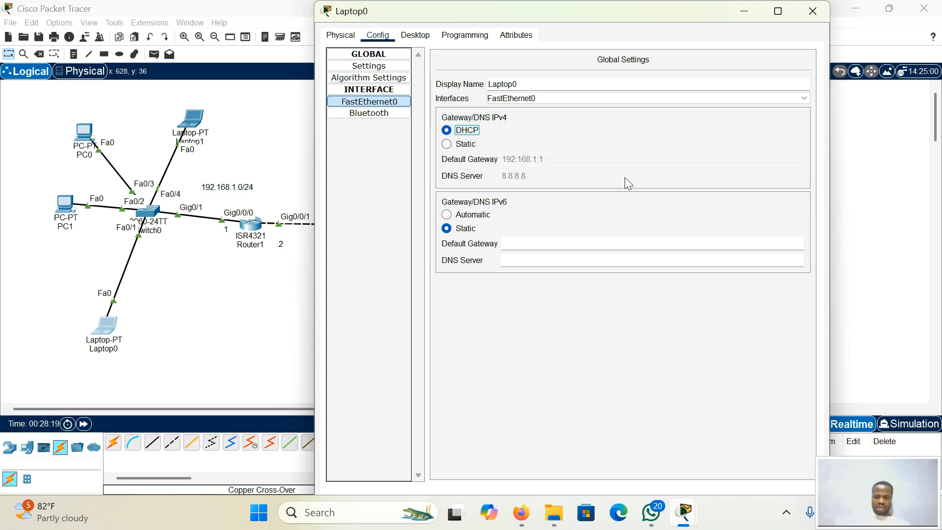
{"action": "left_click", "coordinate": [382, 110]}
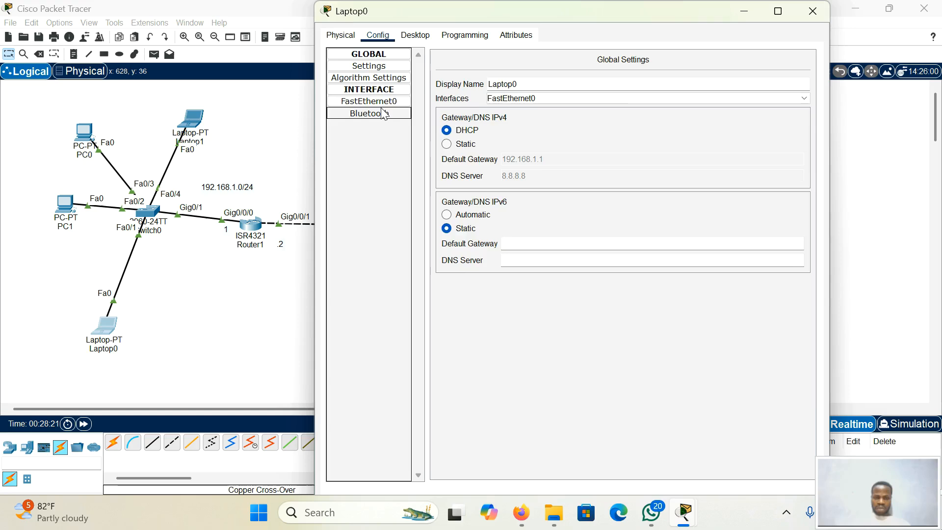
{"action": "left_click", "coordinate": [382, 105]}
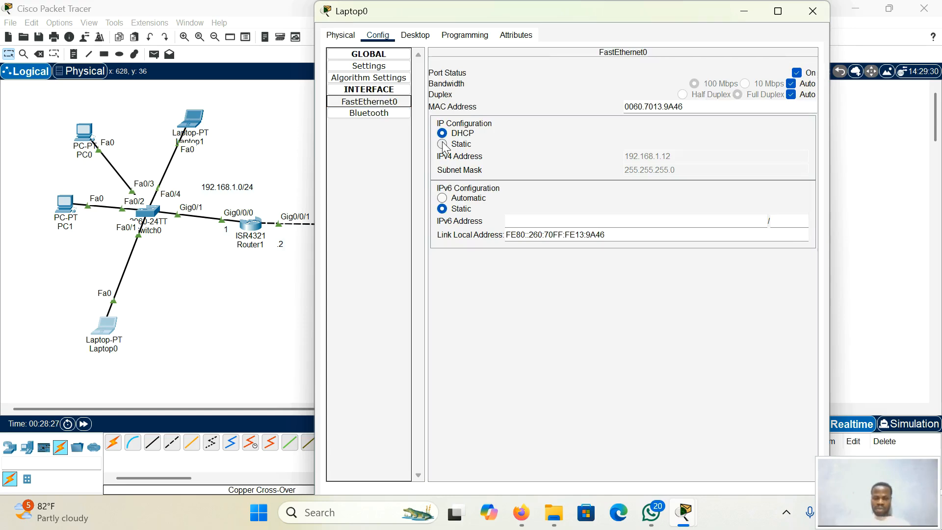
Step: Run "ipconfig" again in Laptop0's Command Prompt and examine the FastEthernet0 IPv4 address assigned through the relay
{"action": "left_click", "coordinate": [109, 335]}
{"action": "left_click", "coordinate": [415, 35]}
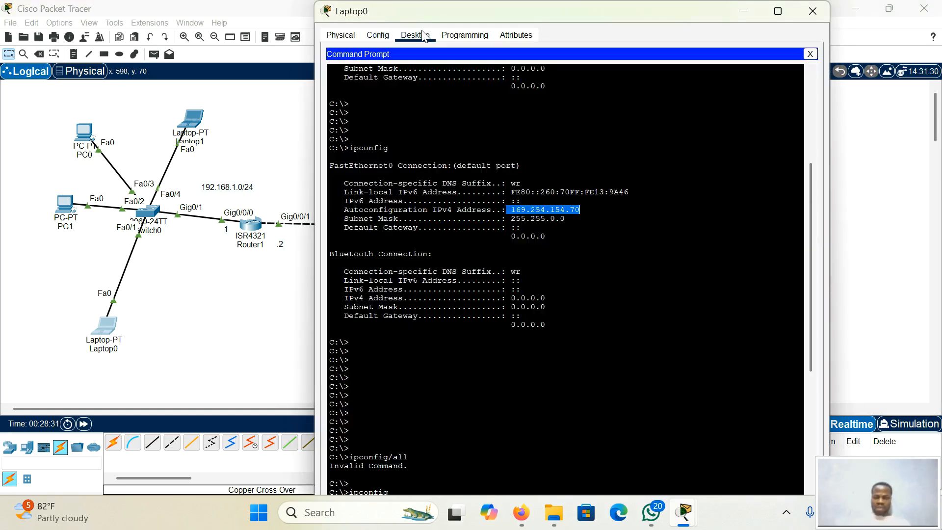
{"action": "left_click", "coordinate": [460, 448]}
{"action": "scroll", "coordinate": [460, 448], "scroll_direction": "down", "scroll_amount": 8}
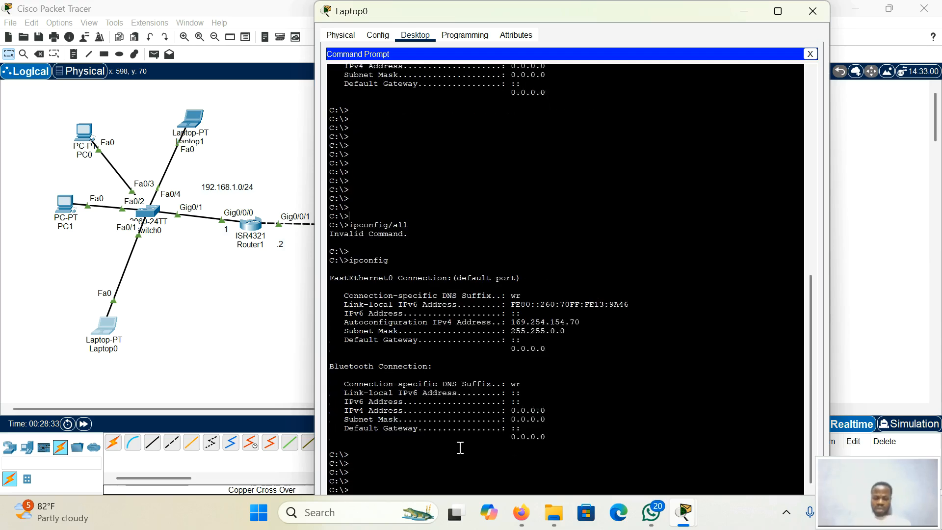
{"action": "left_click", "coordinate": [455, 461]}
{"action": "type", "text": "ipconfig"}
{"action": "key", "text": "Return"}
{"action": "key", "text": "Return"}
{"action": "key", "text": "Return"}
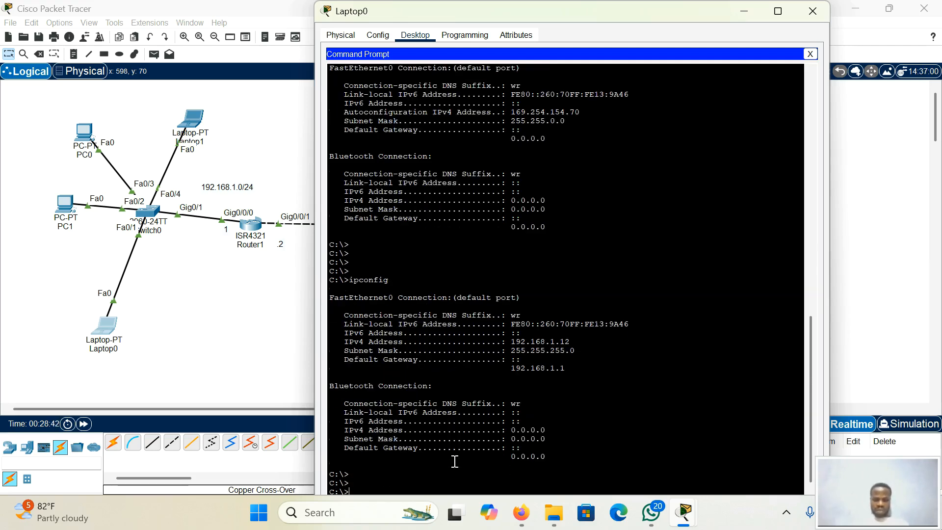
{"action": "left_click_drag", "start_coordinate": [591, 342], "coordinate": [347, 342]}
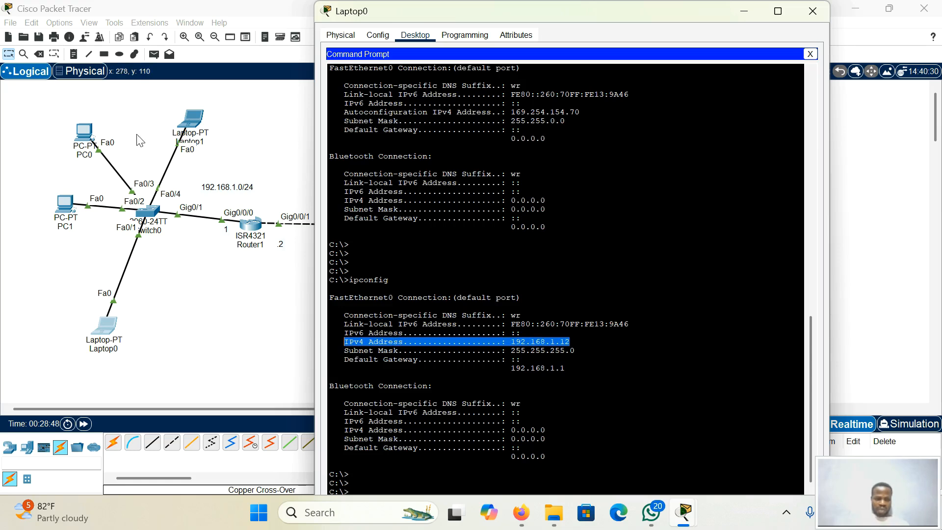
Step: Run "ipconfig" in PC0's Command Prompt, examine the FastEthernet0 IPv4 address, and close PC0's window
{"action": "left_click", "coordinate": [95, 136]}
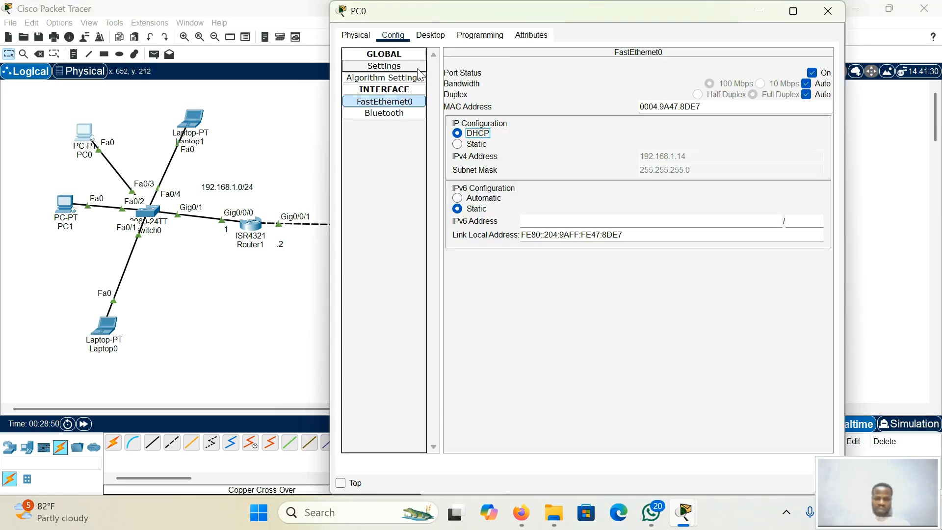
{"action": "left_click", "coordinate": [436, 36]}
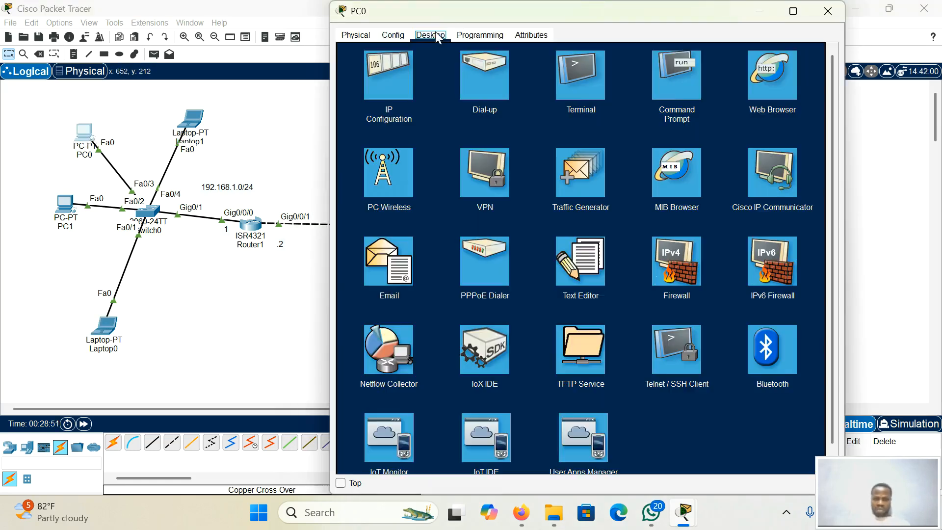
{"action": "left_click", "coordinate": [681, 99]}
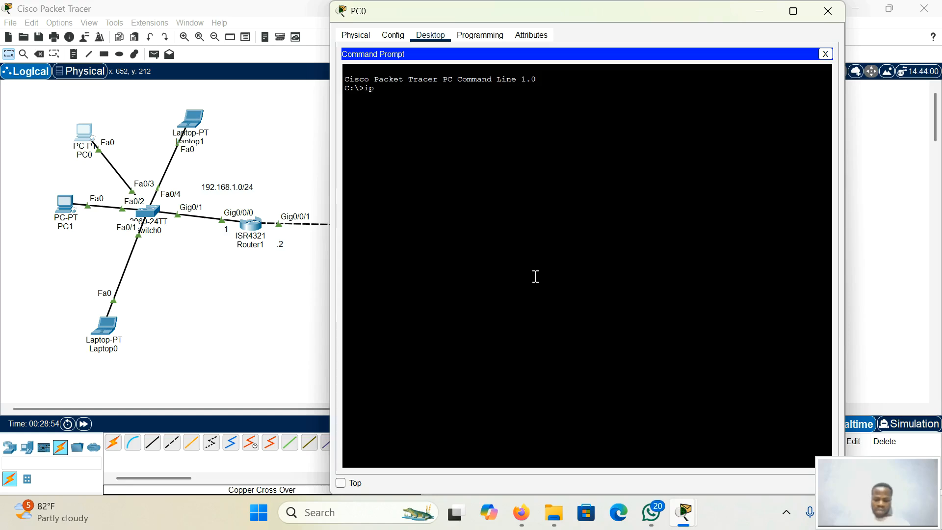
{"action": "type", "text": "ipconfig"}
{"action": "key", "text": "Return"}
{"action": "key", "text": "Return"}
{"action": "key", "text": "Return"}
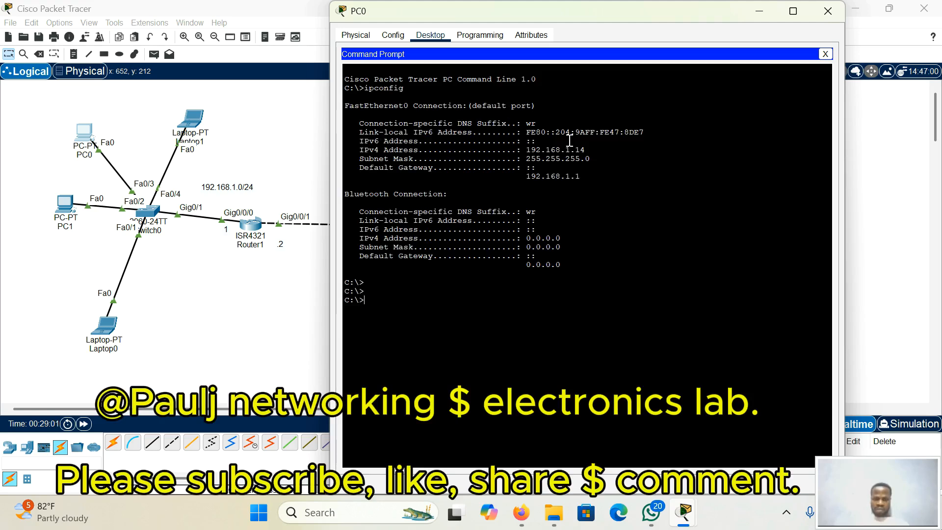
{"action": "left_click_drag", "start_coordinate": [591, 147], "coordinate": [352, 148]}
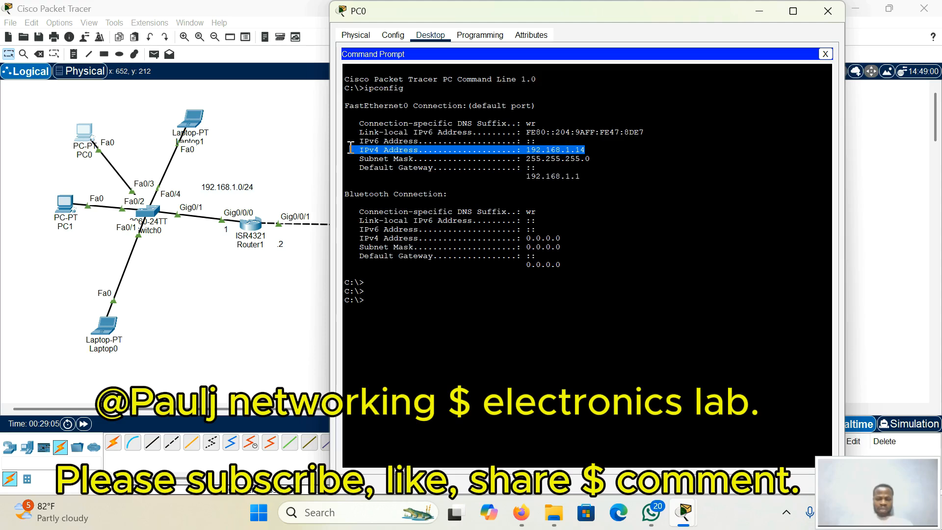
{"action": "left_click", "coordinate": [825, 8]}
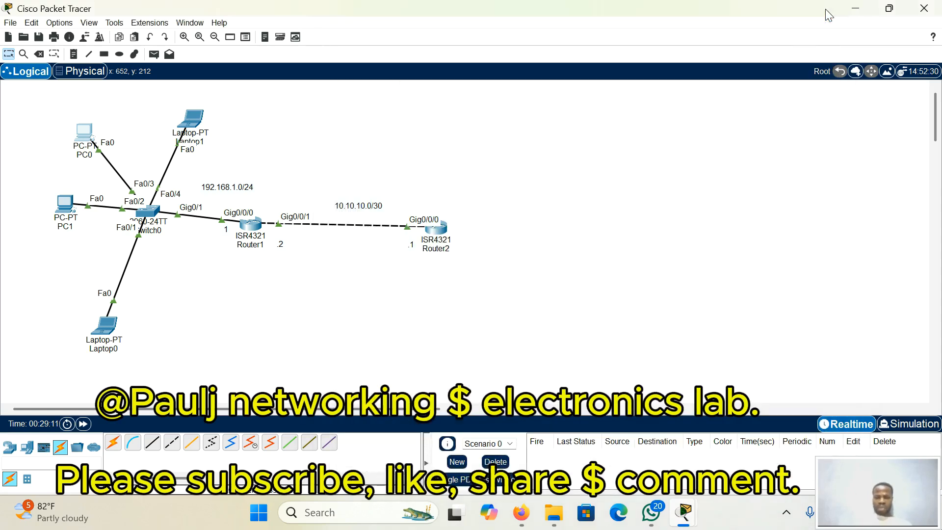